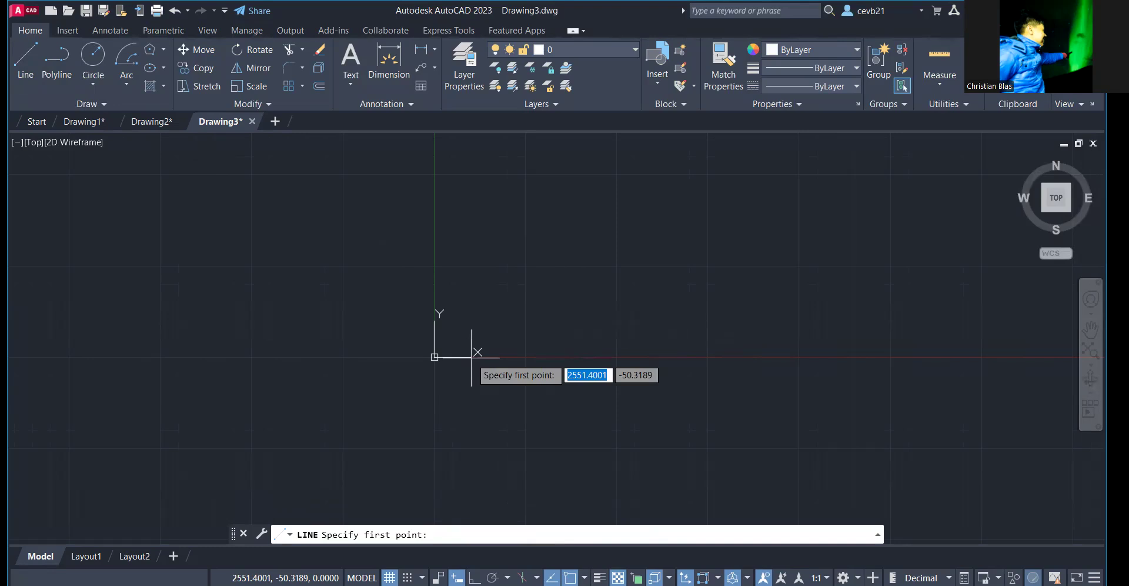
# Draw a five-sided outline of separate lines just right of the origin, with a sloping upper-left corner.
pyautogui.click(527, 354)
pyautogui.click(525, 259)
pyautogui.click(629, 187)
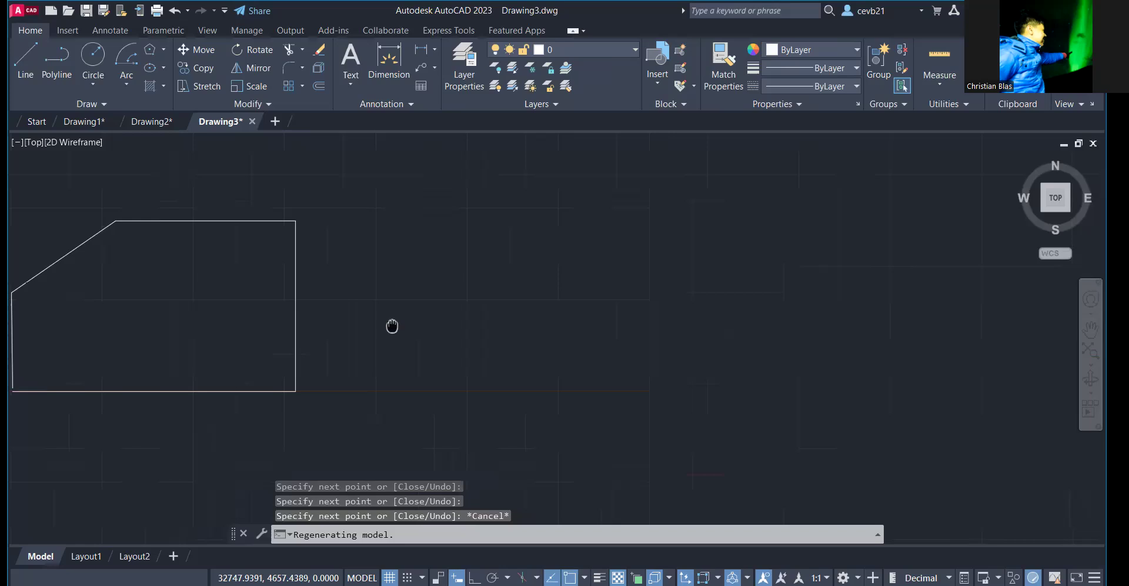
pyautogui.moveTo(391, 325); pyautogui.dragTo(511, 318, button='middle')
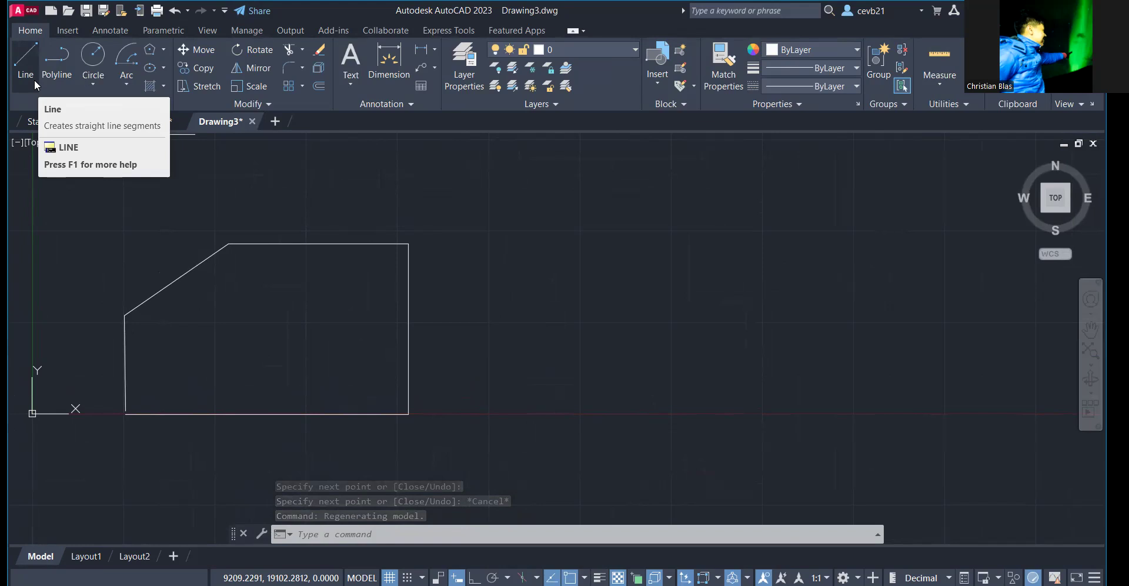
# Draw a similar closed five-sided outline with a sloping upper-left corner as a single polyline, right of the first outline.
pyautogui.write('PLINE')
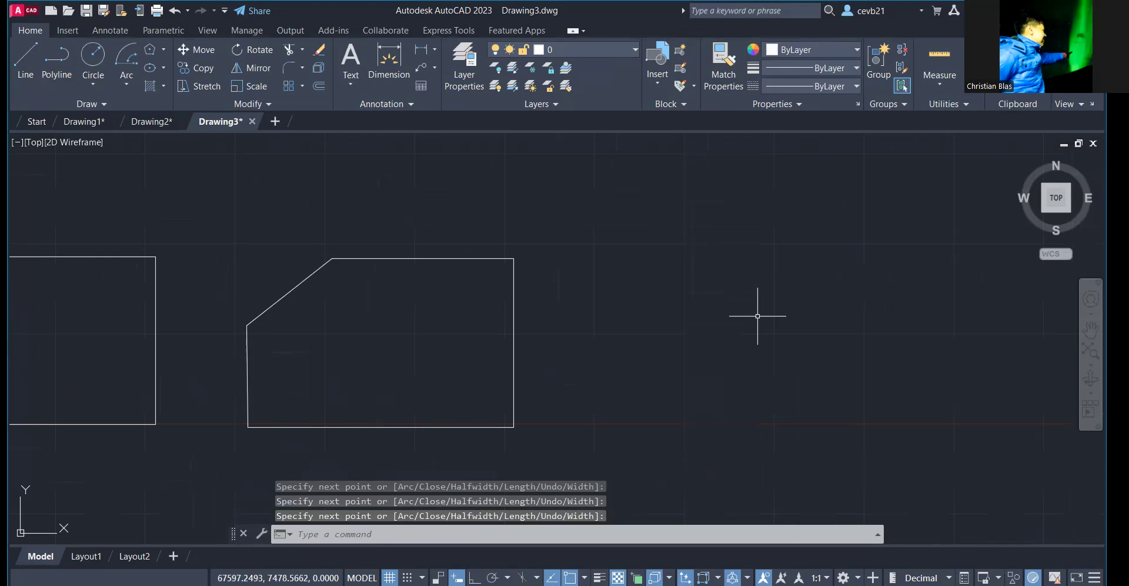
pyautogui.moveTo(824, 234); pyautogui.dragTo(862, 222, button='middle')
pyautogui.moveTo(684, 239); pyautogui.dragTo(819, 201, button='middle')
pyautogui.moveTo(463, 233); pyautogui.dragTo(561, 230, button='middle')
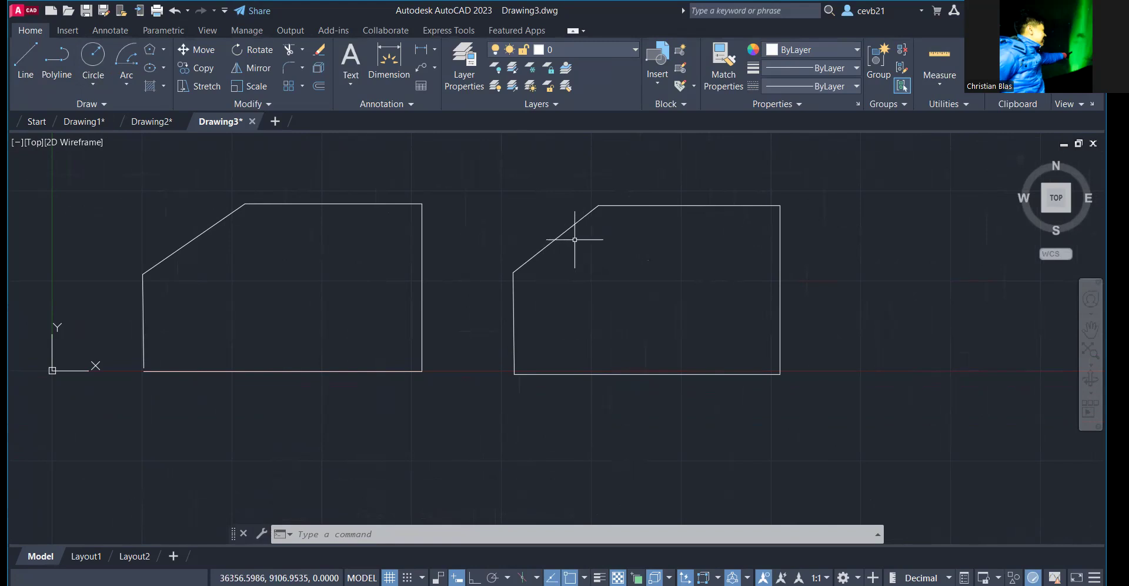
# Compare how the line outline and the polyline outline select by picking one edge of each, clearing the selection each time.
pyautogui.click(384, 204)
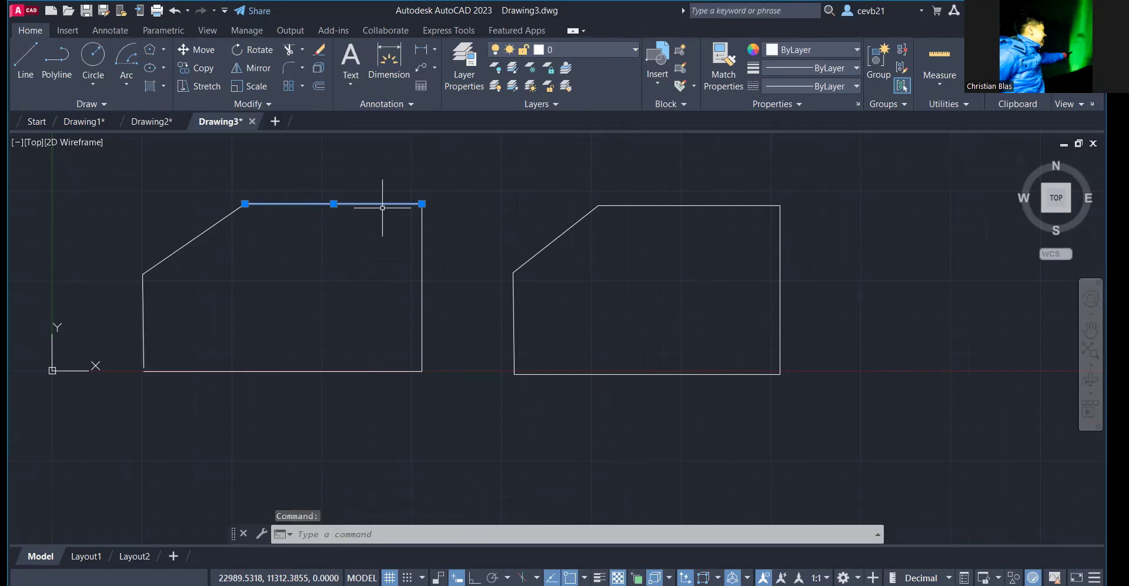
pyautogui.press('Escape')
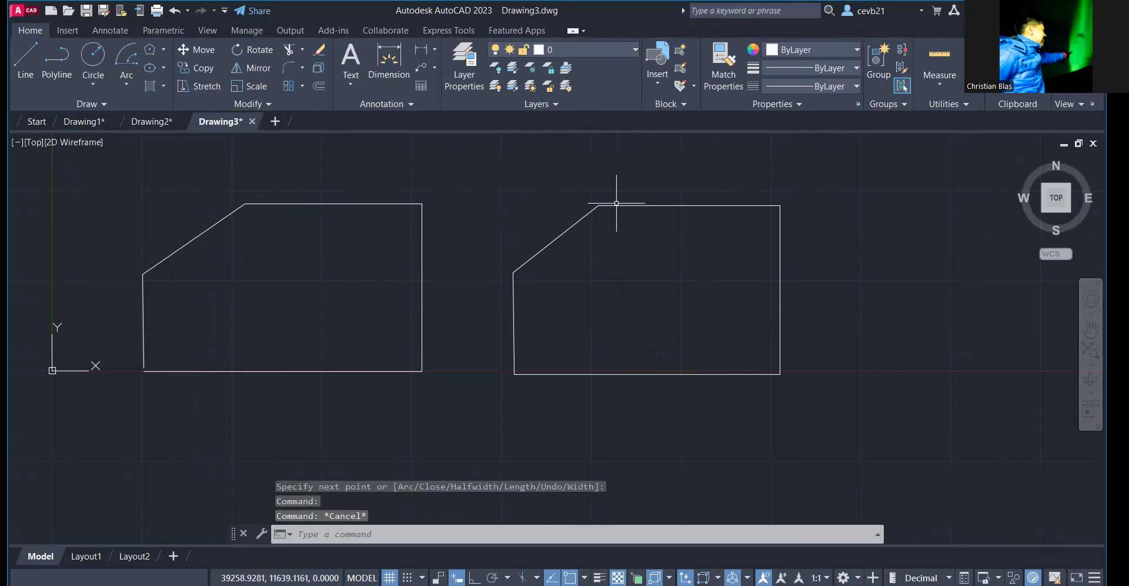
pyautogui.click(782, 331)
pyautogui.click(775, 322)
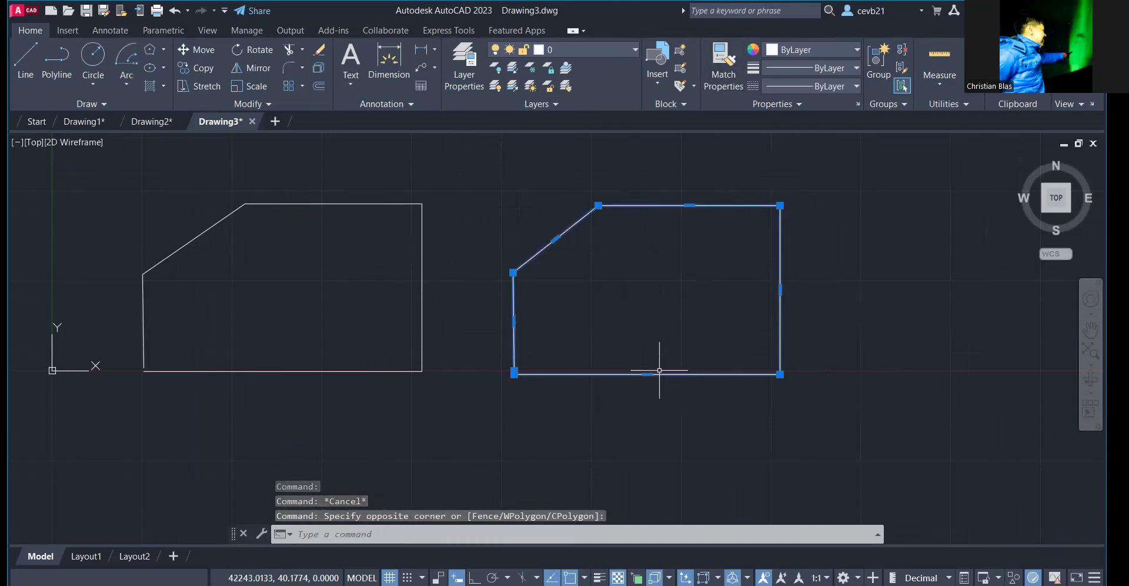
pyautogui.press('Escape')
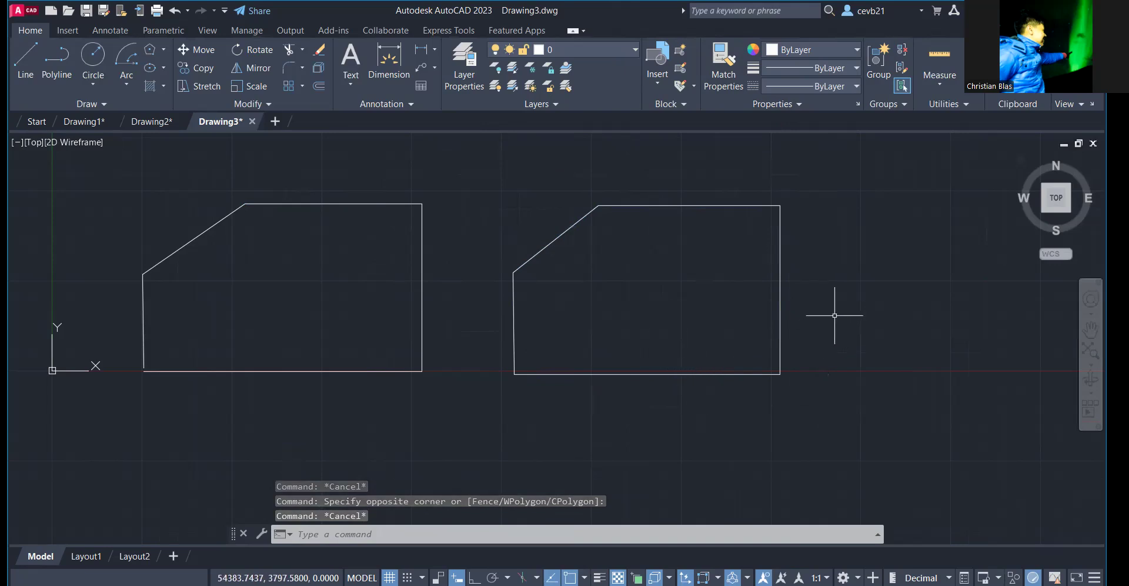
pyautogui.scroll(-3, 837, 312)
pyautogui.moveTo(837, 313); pyautogui.dragTo(636, 320, button='middle')
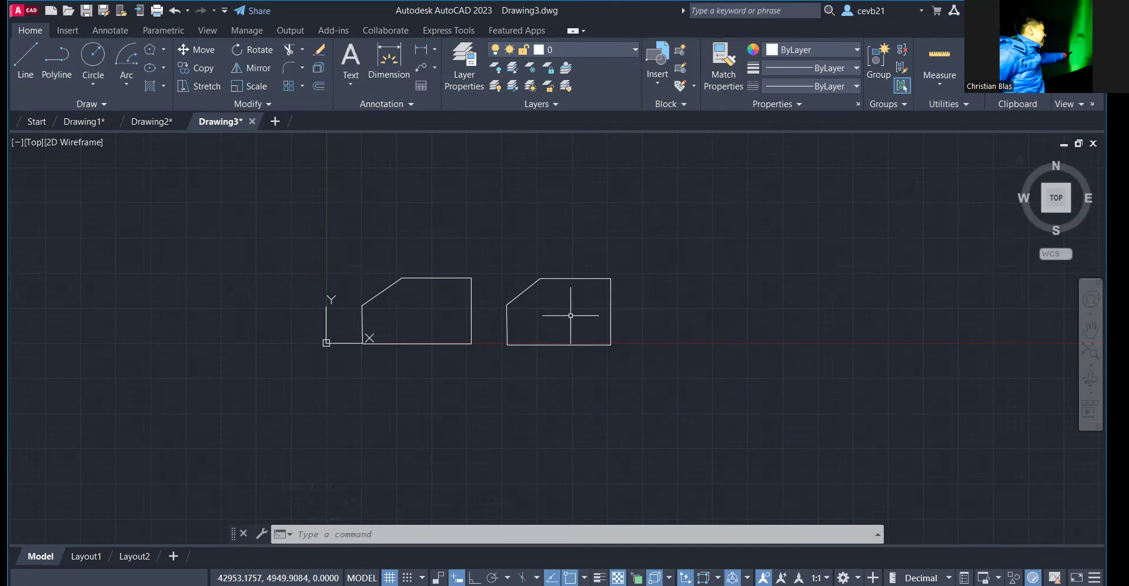
pyautogui.moveTo(714, 331); pyautogui.dragTo(602, 361, button='middle')
pyautogui.scroll(2, 602, 361)
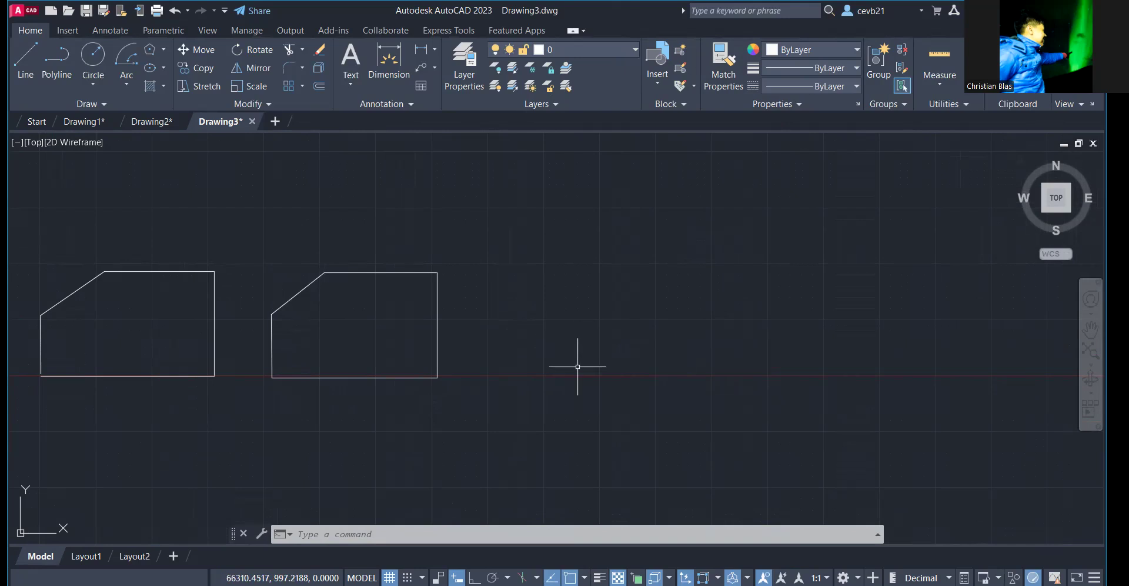
pyautogui.moveTo(608, 370); pyautogui.dragTo(564, 381, button='middle')
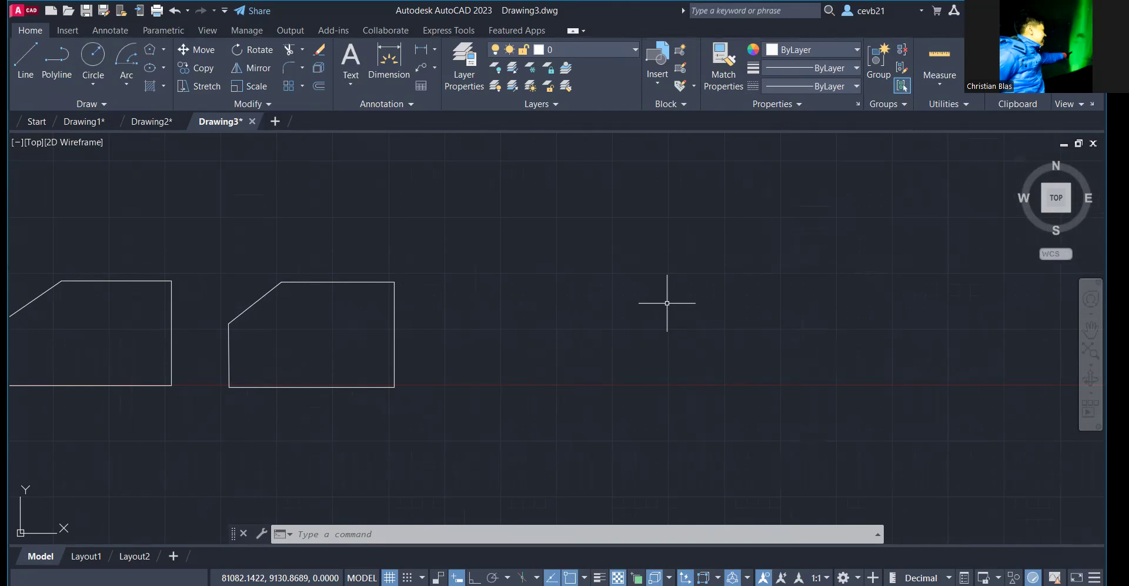
pyautogui.write('C')
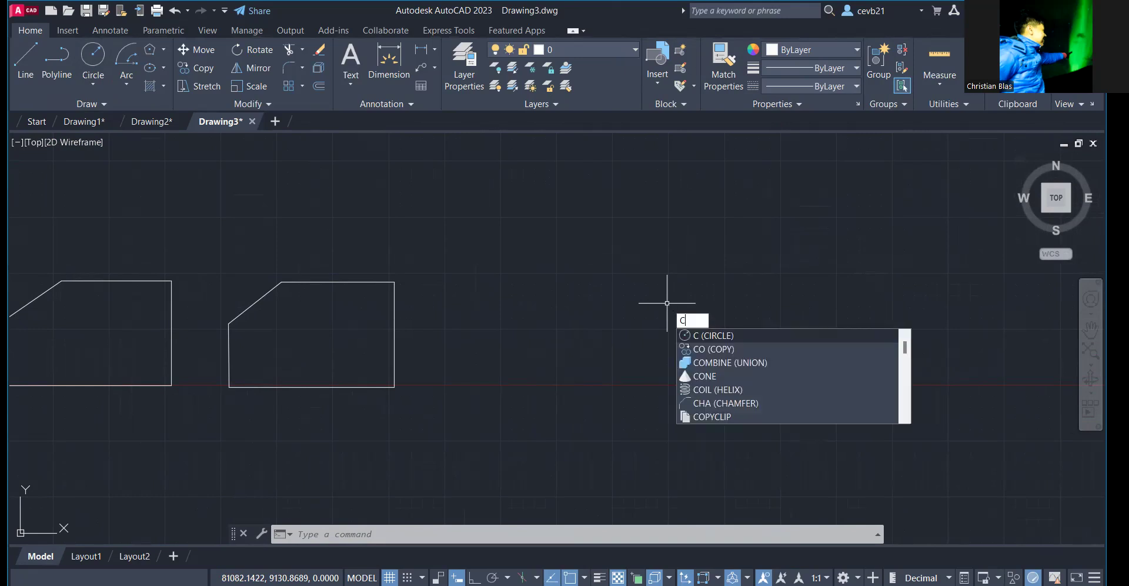
pyautogui.press('Return')
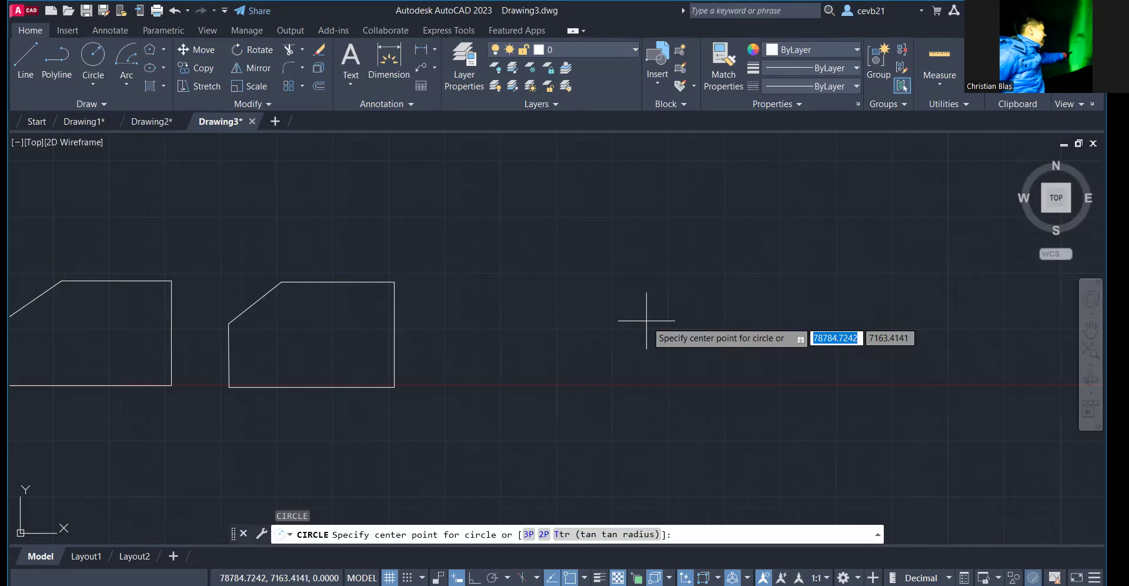
pyautogui.click(92, 86)
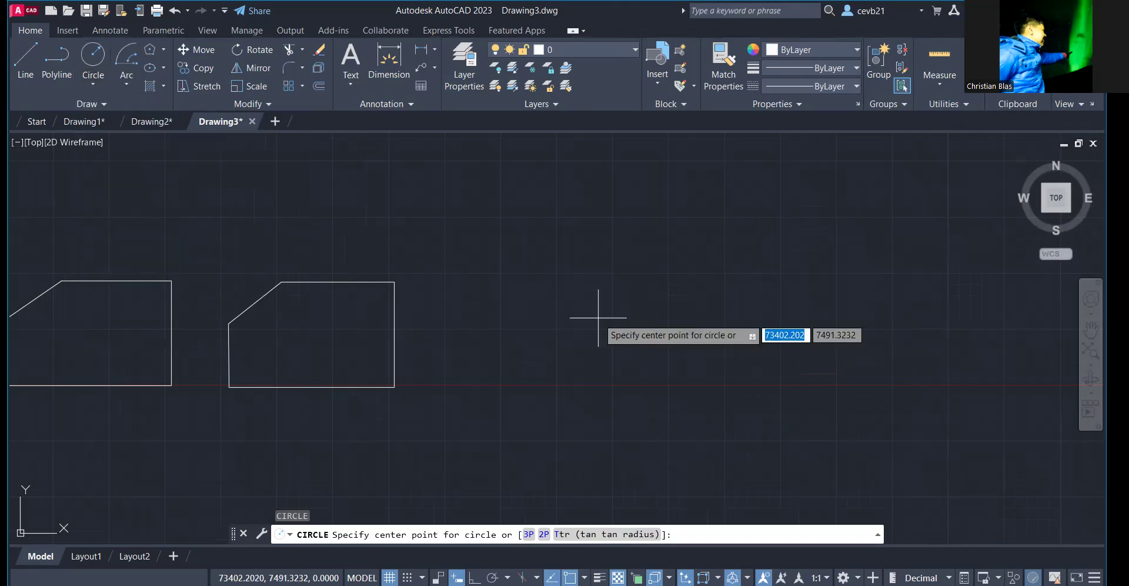
pyautogui.write('0')
pyautogui.press('Tab')
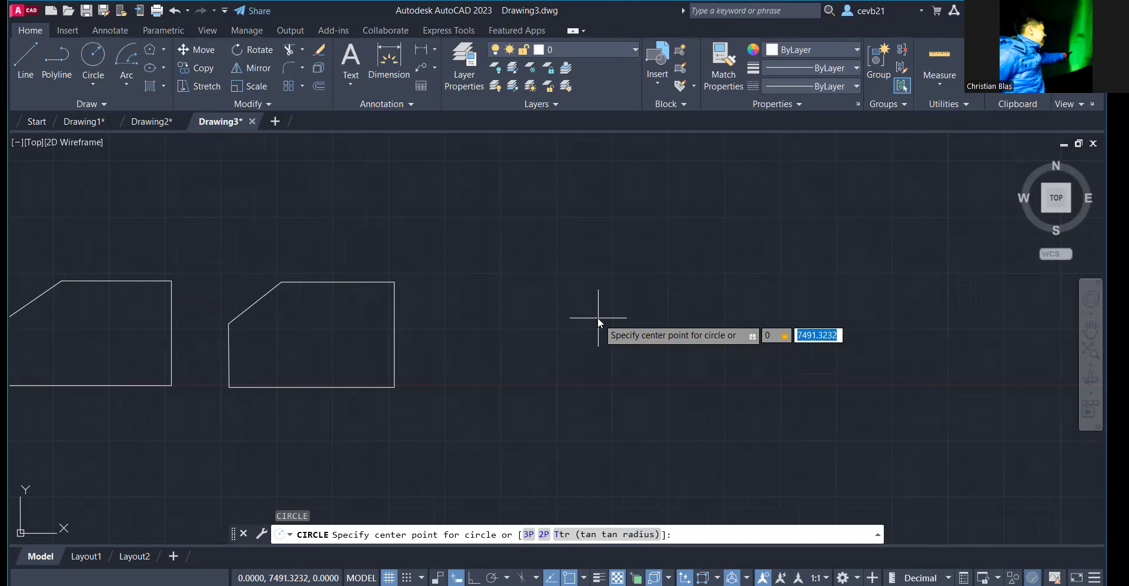
pyautogui.write('0')
pyautogui.press('Return')
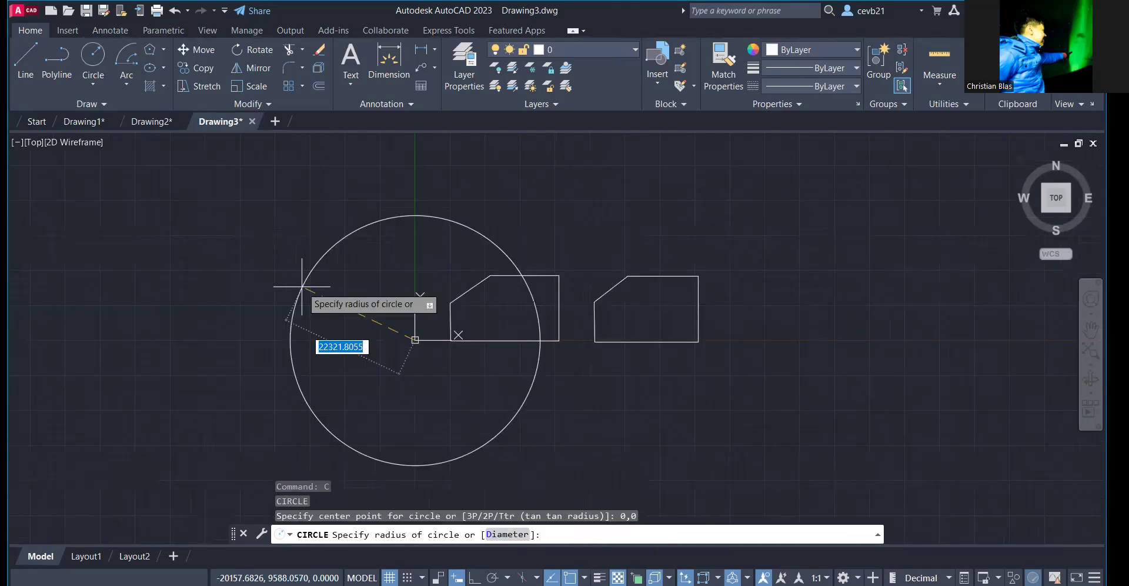
pyautogui.scroll(4, 303, 286)
pyautogui.press('Down')
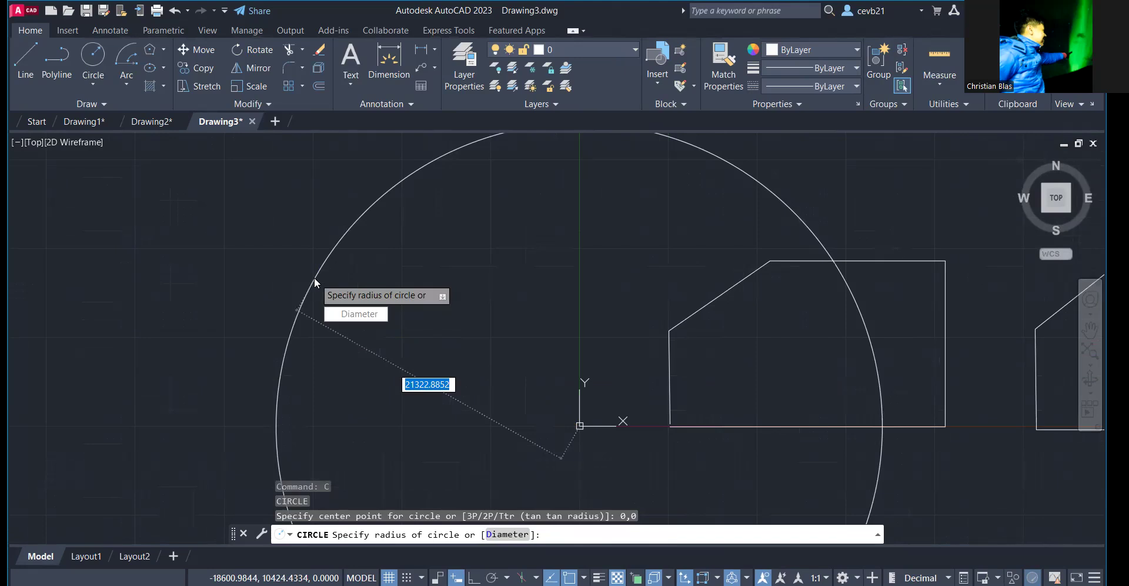
pyautogui.press('Return')
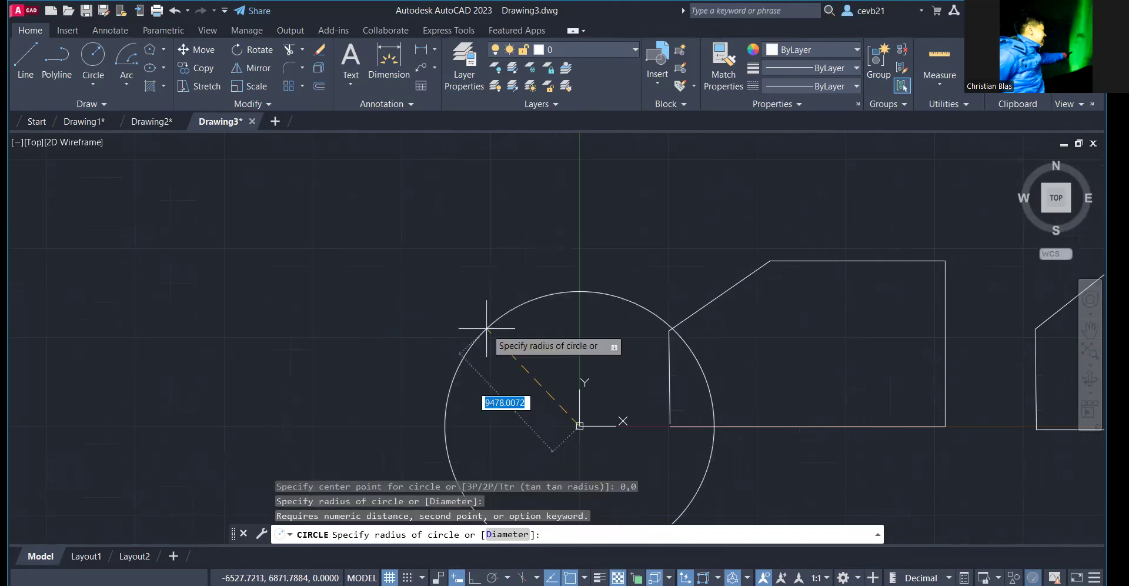
pyautogui.press('Down')
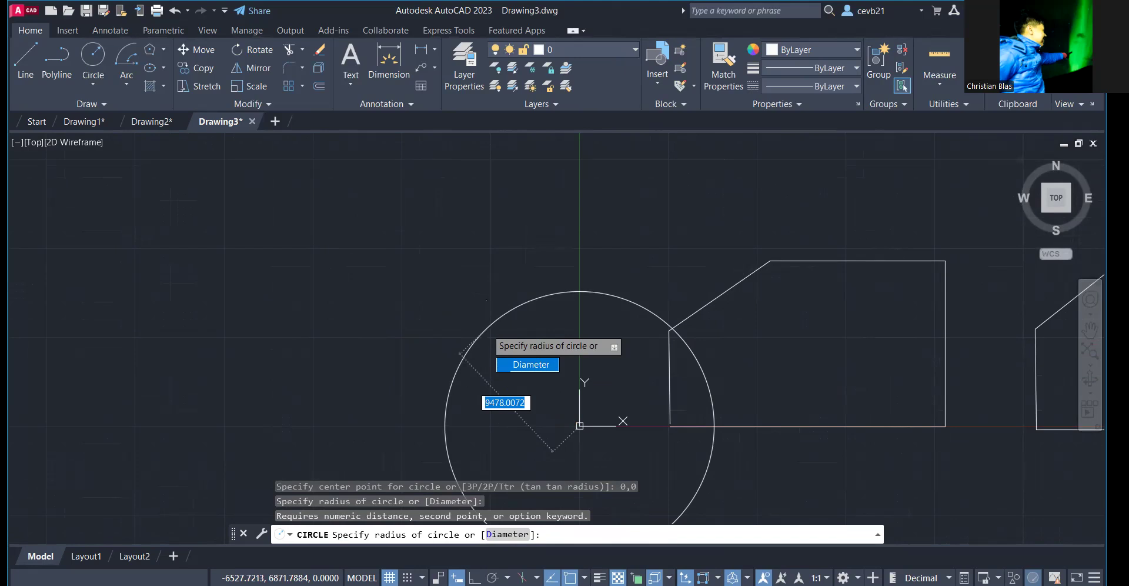
pyautogui.click(529, 364)
pyautogui.moveTo(541, 381); pyautogui.dragTo(539, 275, button='middle')
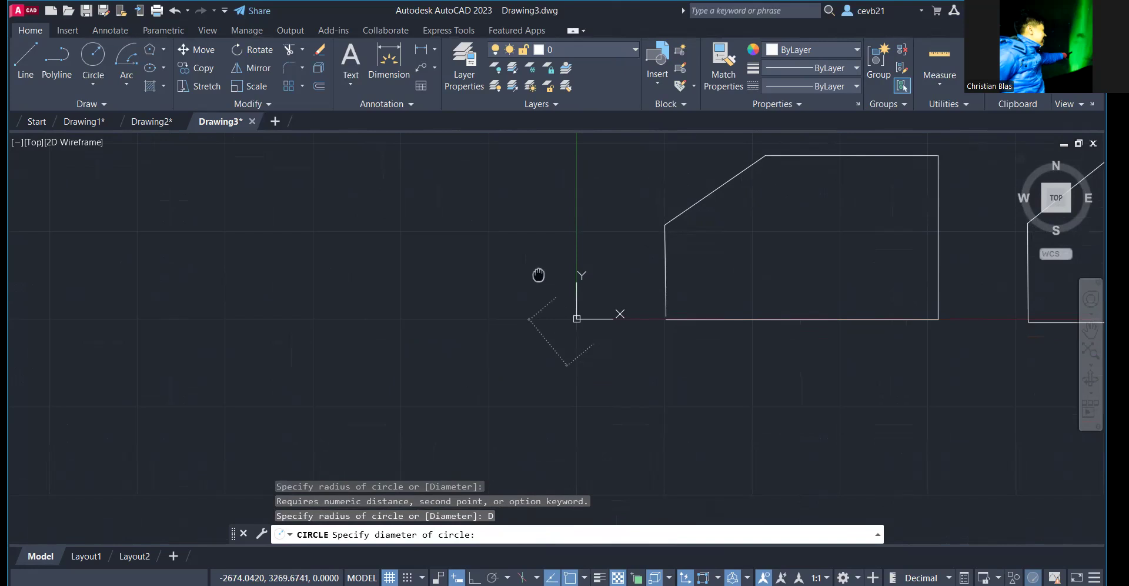
pyautogui.scroll(10, 564, 314)
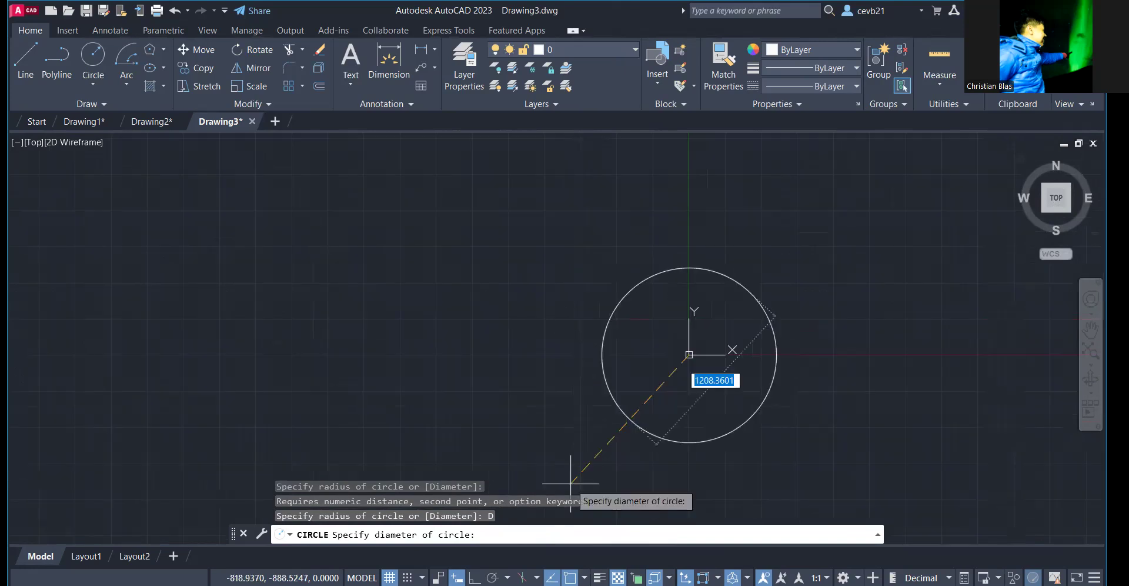
# Draw a circle centred at 0,0 with a radius of 250, using the Center, Radius method.
pyautogui.click(87, 82)
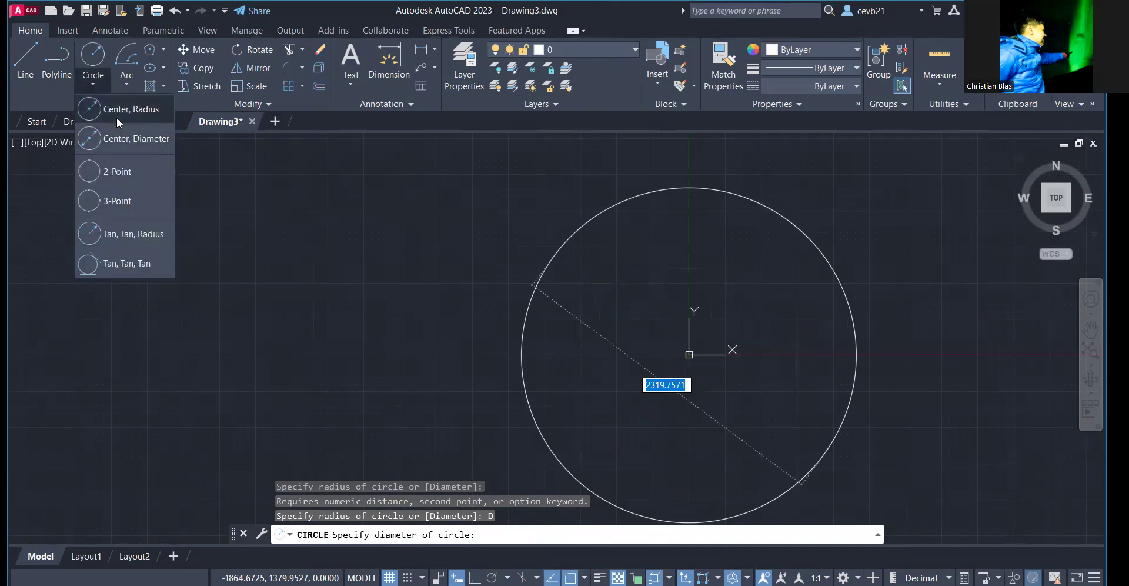
pyautogui.press('Escape')
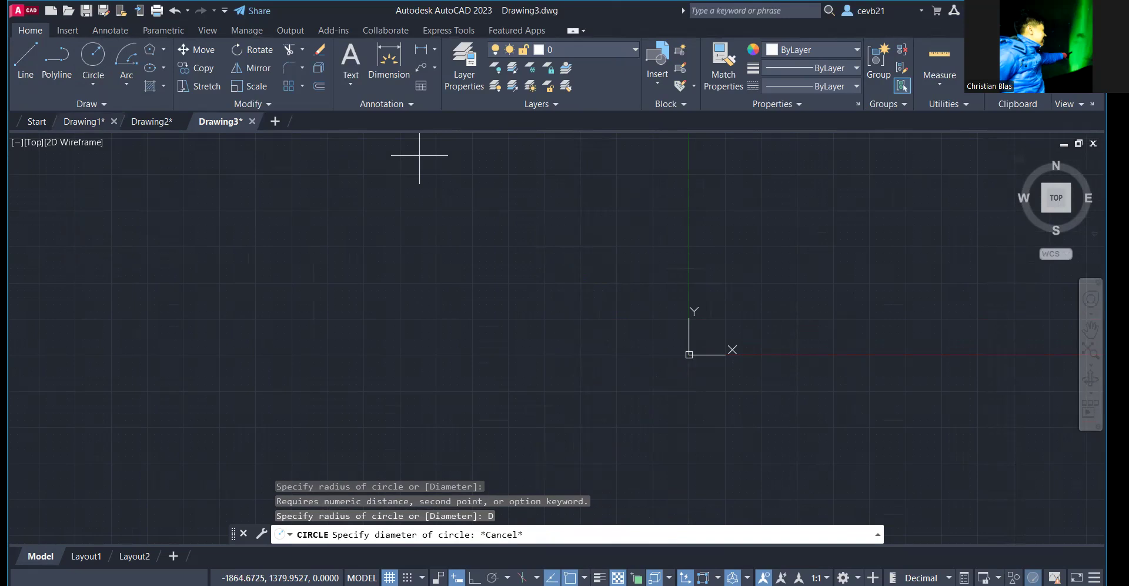
pyautogui.write('0,0')
pyautogui.press('Return')
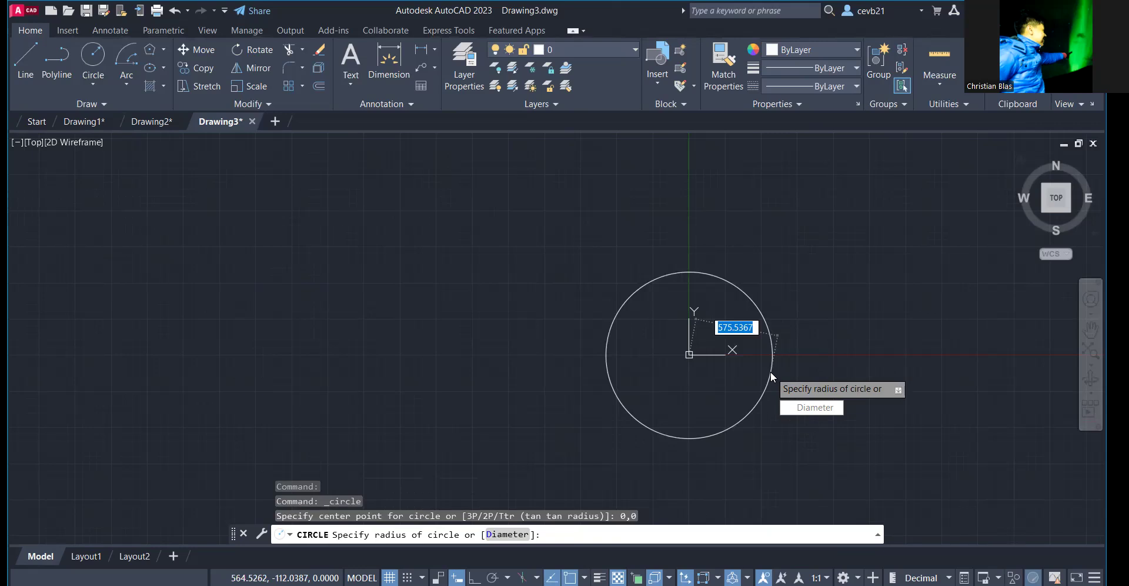
pyautogui.write('250')
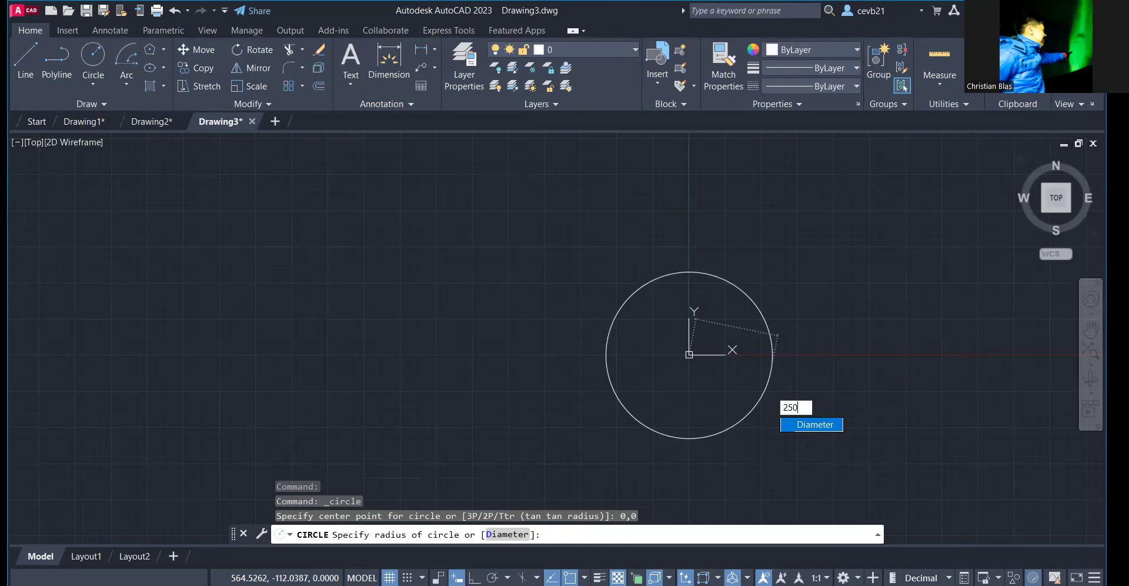
pyautogui.press('Return')
pyautogui.scroll(5, 782, 405)
pyautogui.moveTo(781, 404); pyautogui.dragTo(793, 301, button='middle')
pyautogui.moveTo(604, 356); pyautogui.dragTo(612, 441, button='middle')
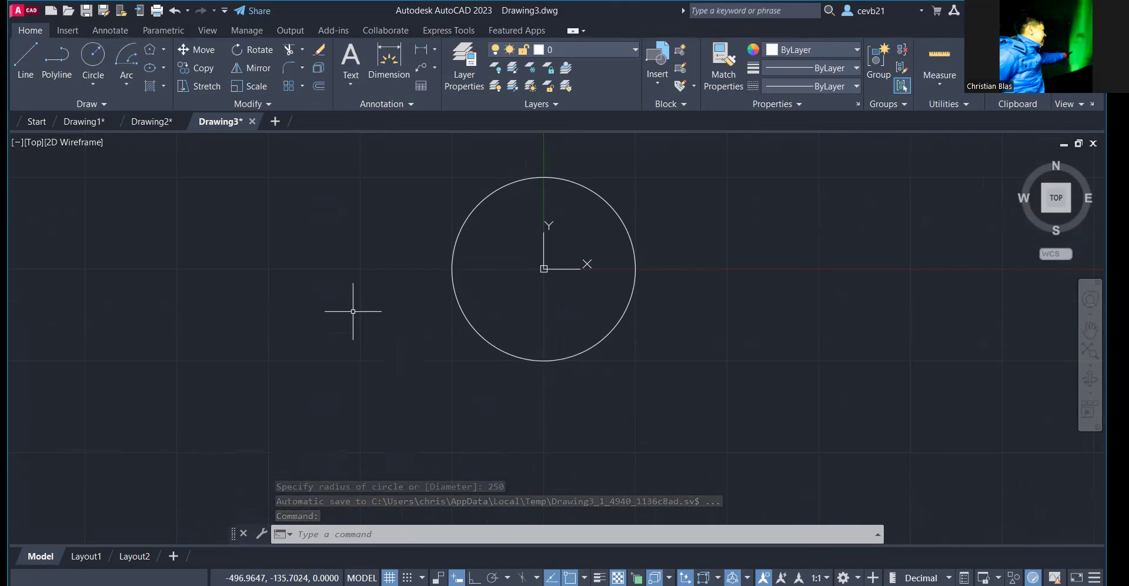
# Draw a concentric circle at the origin with a diameter of 250, using the Center, Diameter method.
pyautogui.click(95, 80)
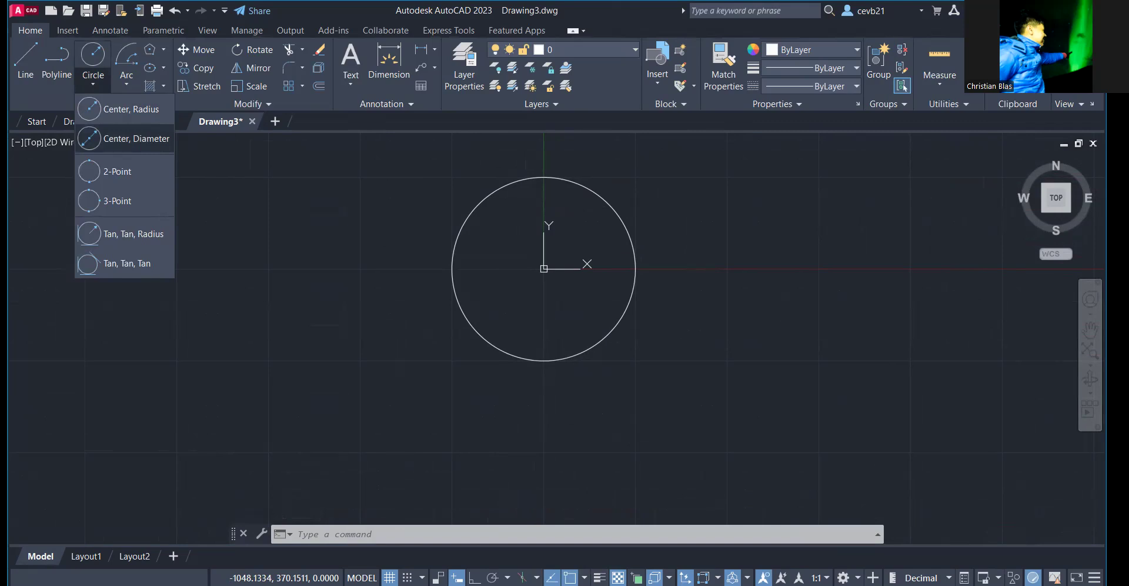
pyautogui.click(135, 139)
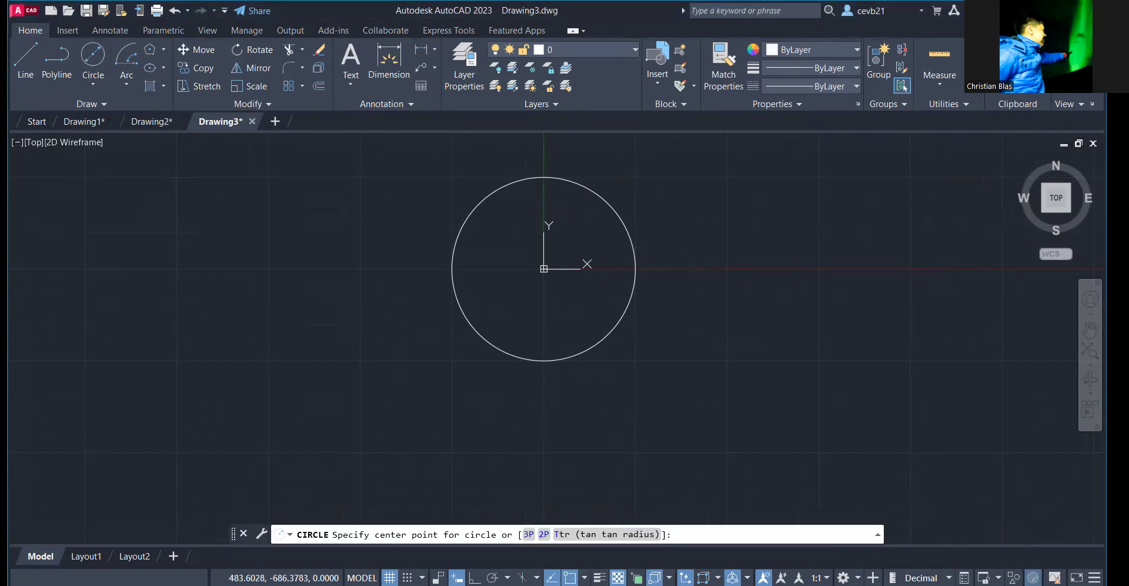
pyautogui.click(584, 578)
pyautogui.click(620, 559)
pyautogui.click(543, 269)
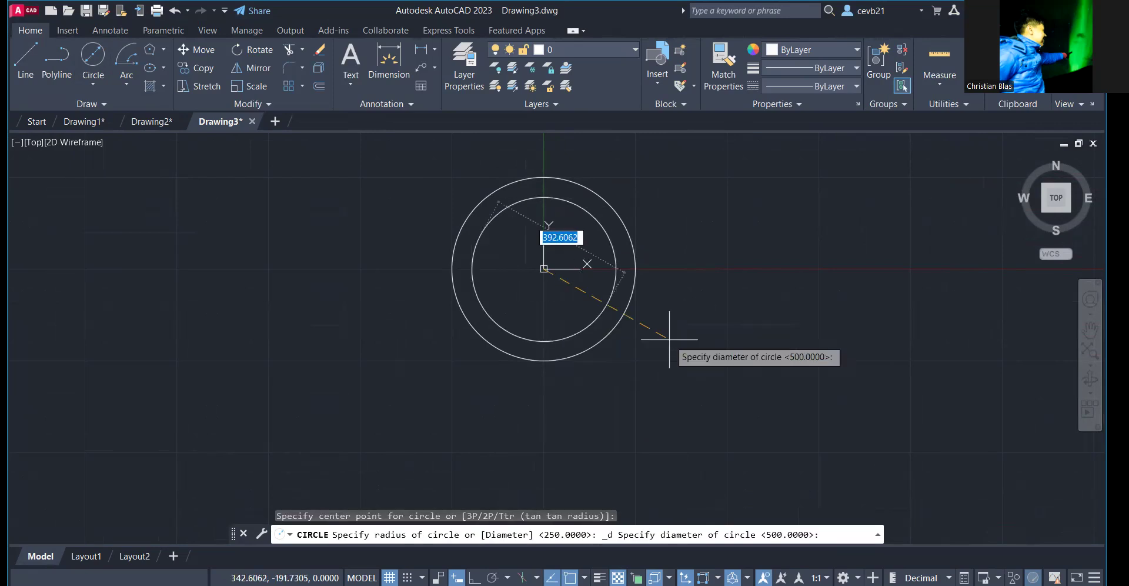
pyautogui.write('250')
pyautogui.press('Return')
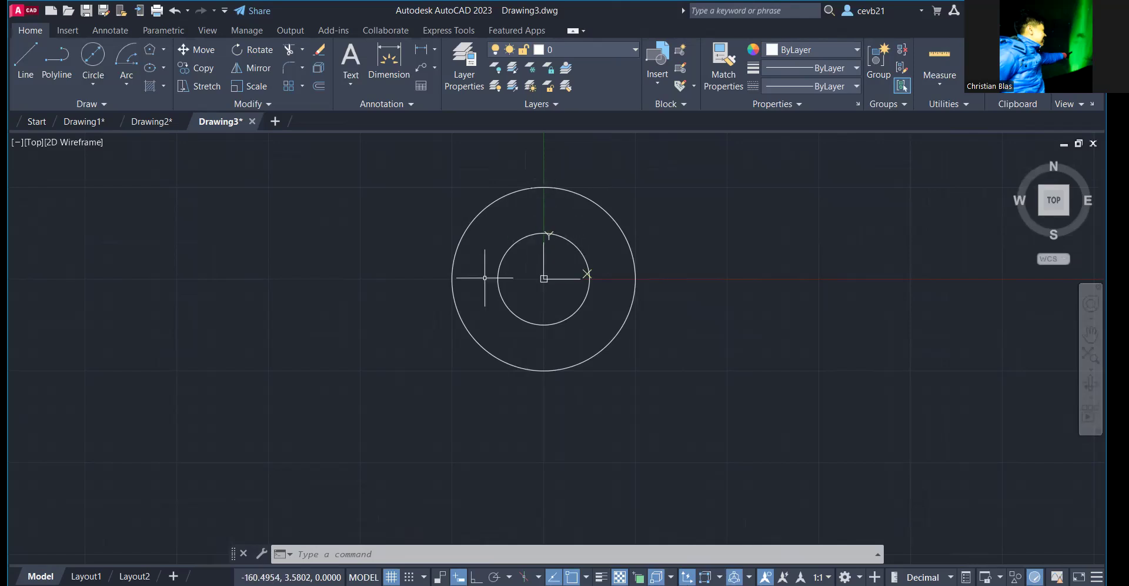
# Draw a 2-Point circle with a diameter of 1000, running downward from a point above the concentric circles, and select it.
pyautogui.click(102, 81)
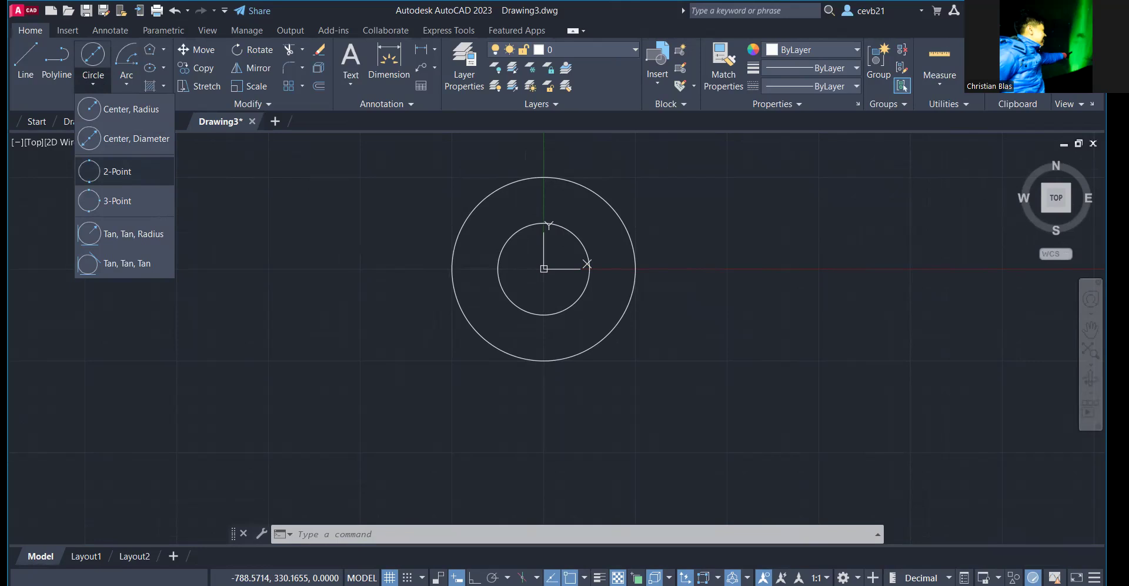
pyautogui.click(118, 171)
pyautogui.scroll(-2, 500, 176)
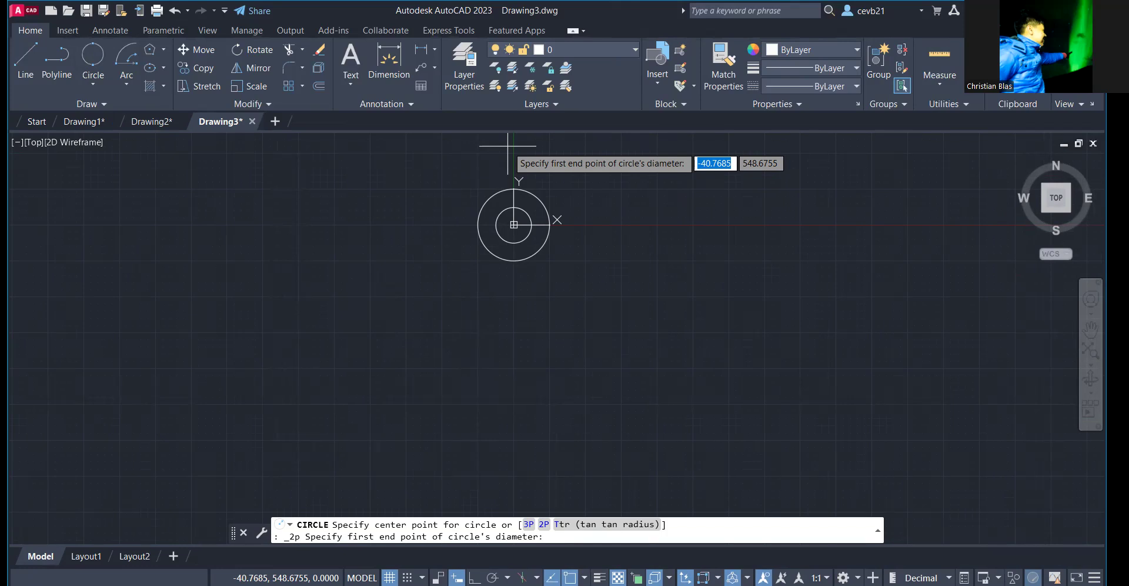
pyautogui.click(514, 141)
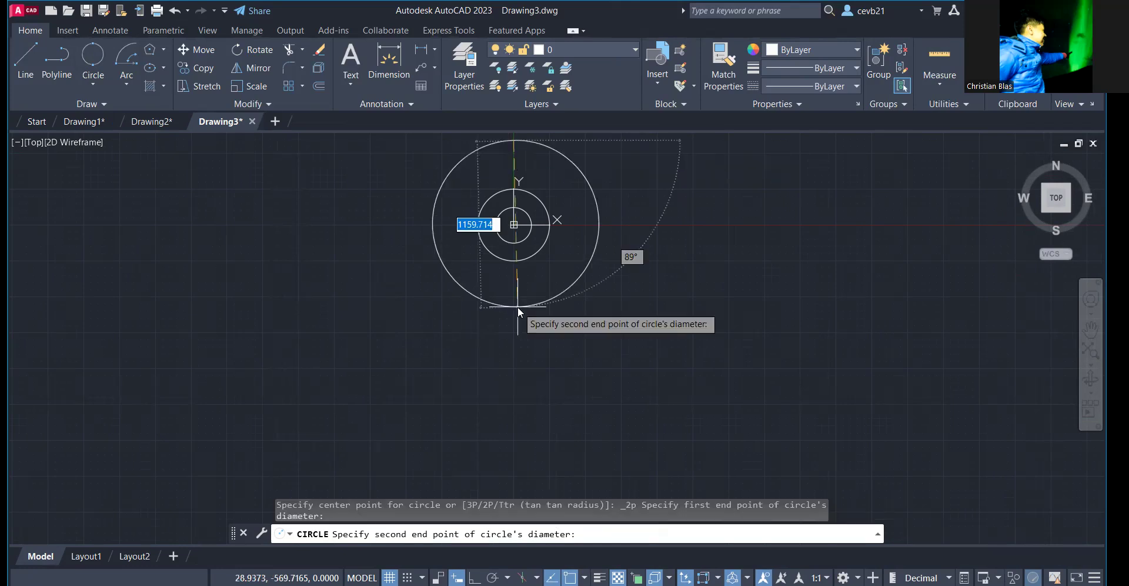
pyautogui.write('1000')
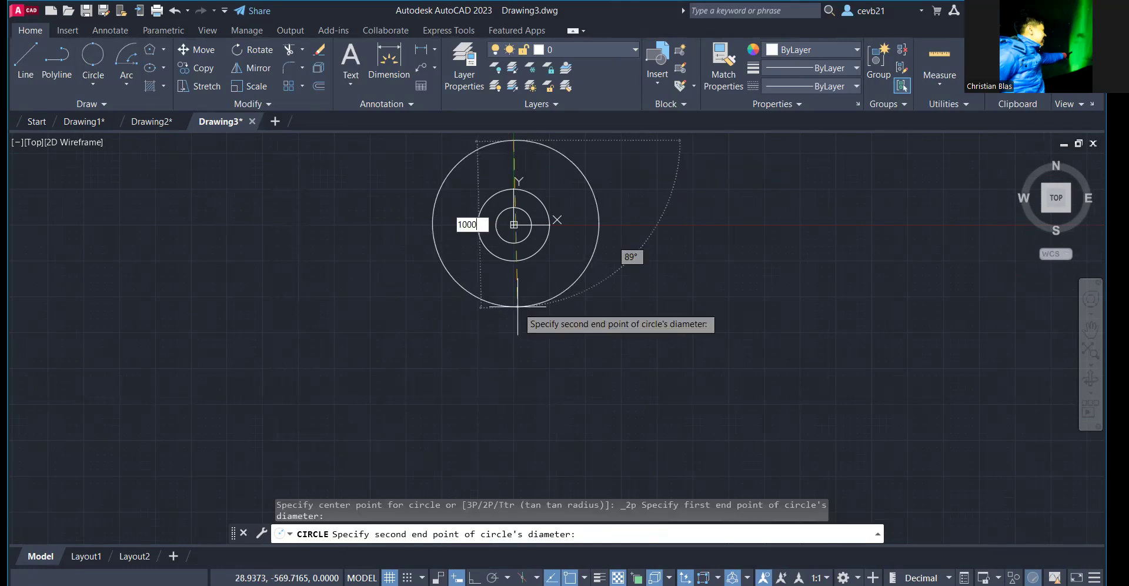
pyautogui.press('Return')
pyautogui.click(577, 248)
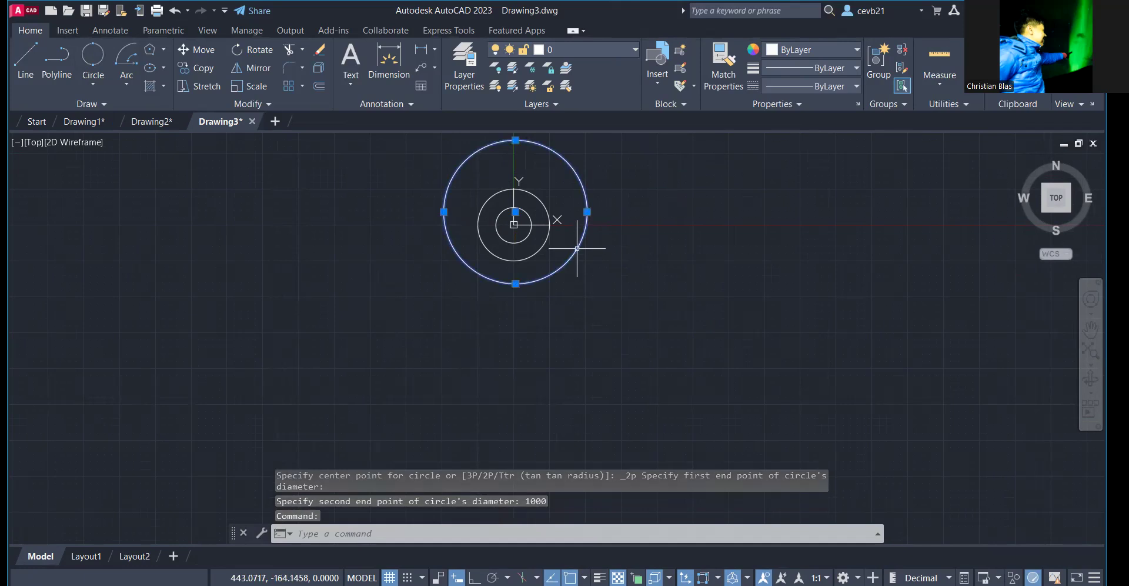
# Draw a 3-Point circle with a radius of about 786 around the concentric circles, overlapping the 2-Point circle.
pyautogui.press('Escape')
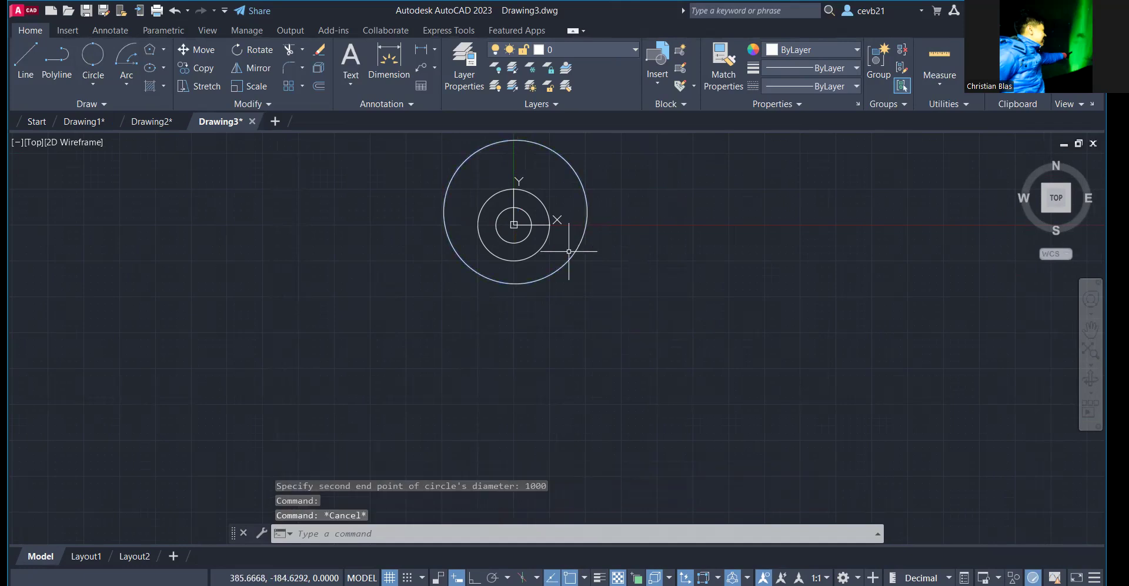
pyautogui.click(98, 81)
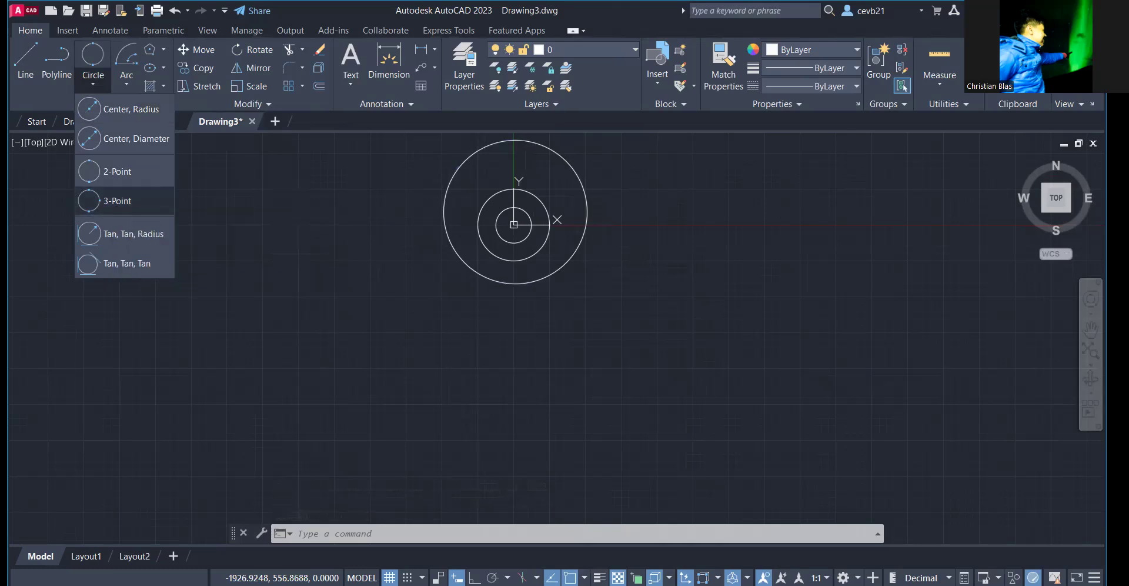
pyautogui.click(118, 200)
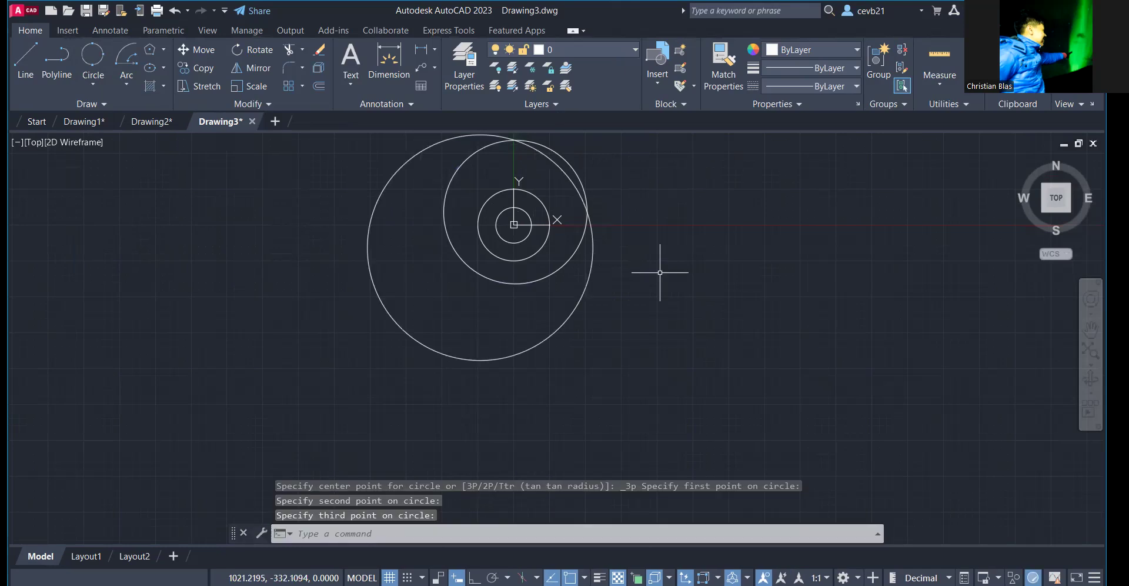
pyautogui.scroll(-2, 659, 272)
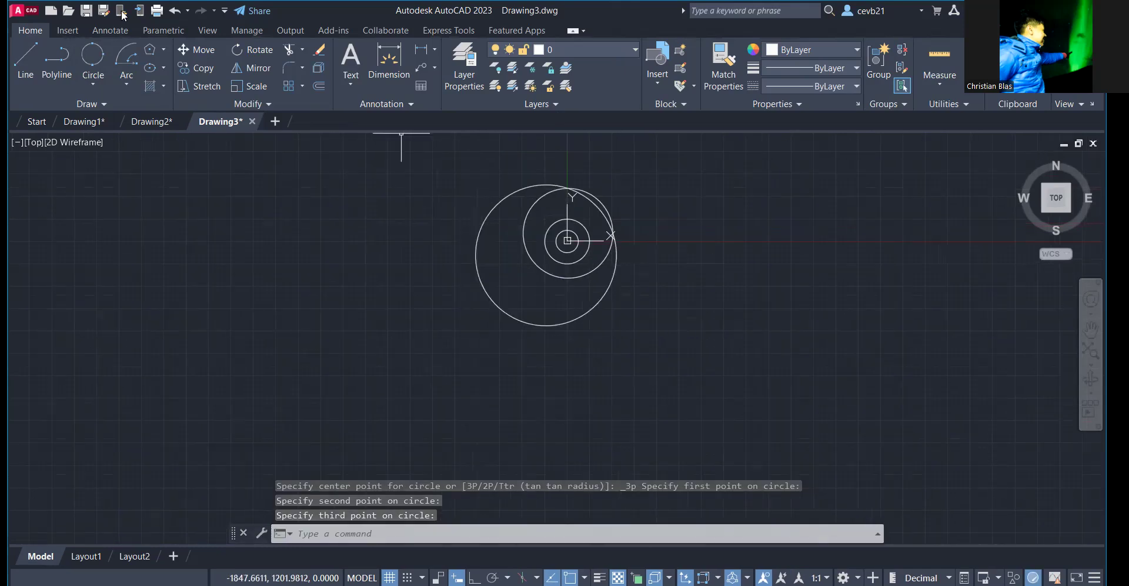
# Draw two separate Center, Radius circles in the empty area right of the existing circles, with radii of about 451 and 528.
pyautogui.click(92, 86)
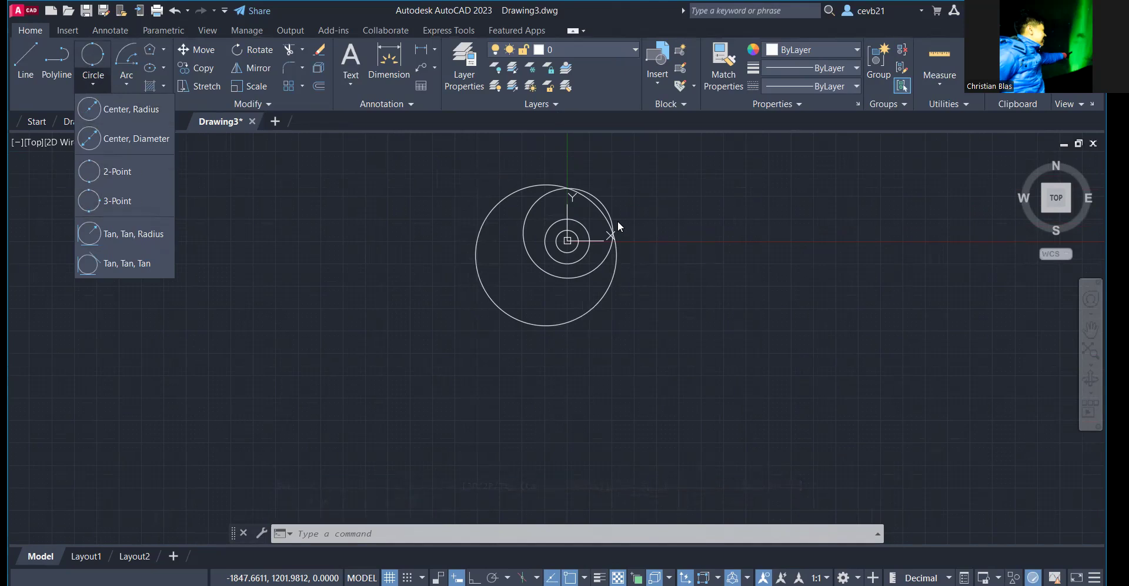
pyautogui.scroll(4, 719, 192)
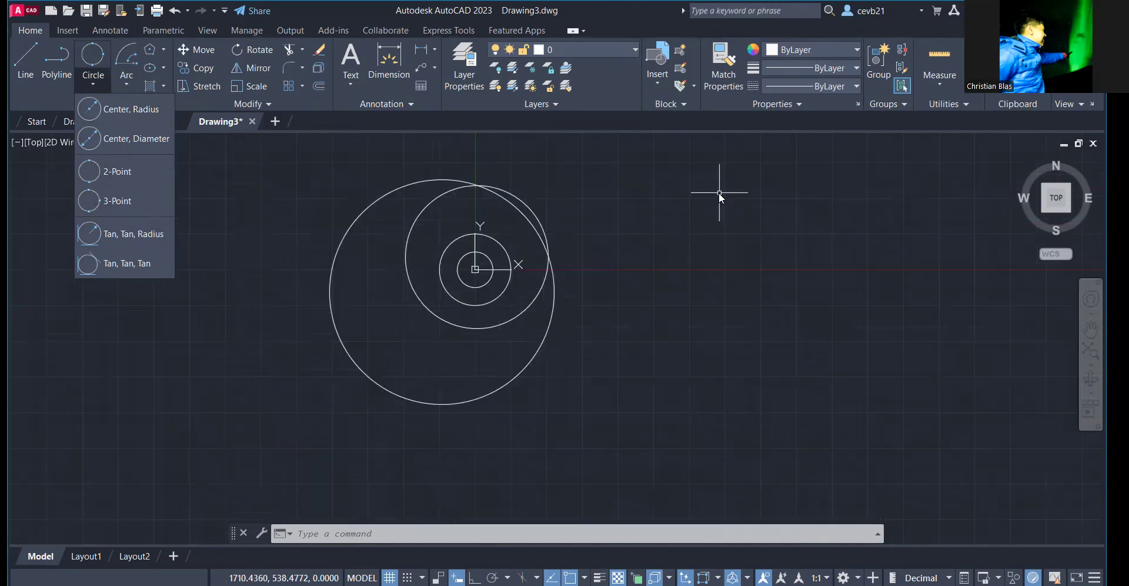
pyautogui.click(647, 264)
pyautogui.scroll(2, 607, 291)
pyautogui.moveTo(607, 290); pyautogui.dragTo(333, 247, button='middle')
pyautogui.scroll(-2, 745, 152)
pyautogui.scroll(-2, 739, 158)
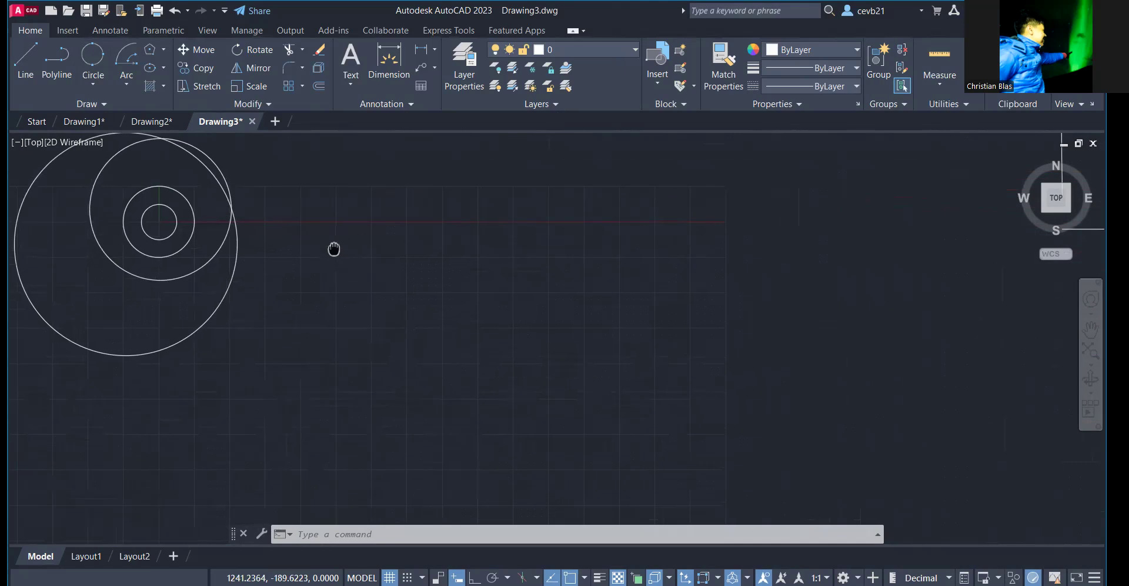
pyautogui.moveTo(290, 211); pyautogui.dragTo(192, 242, button='middle')
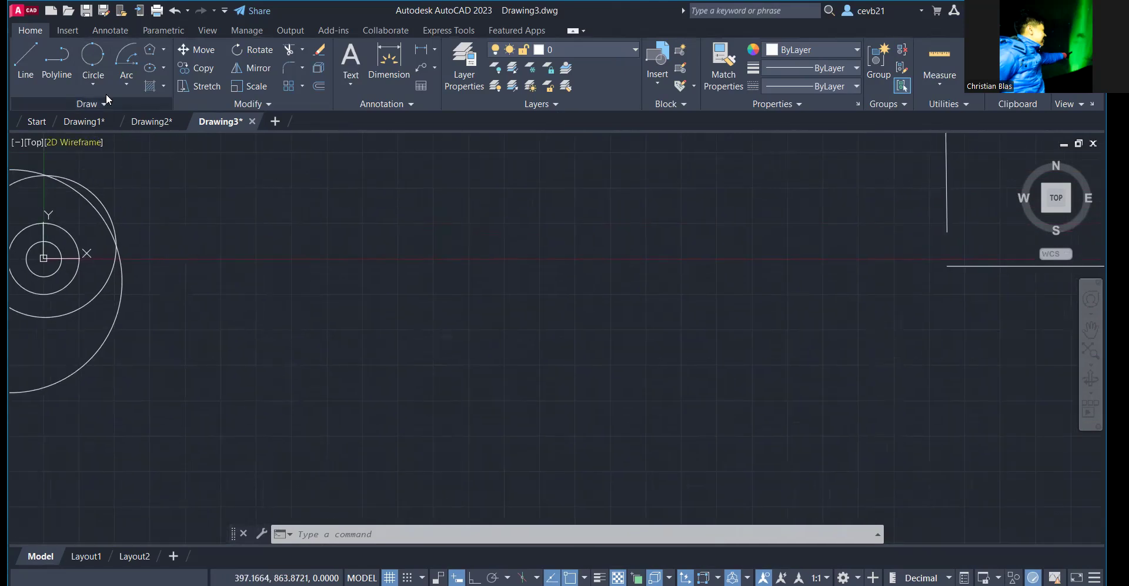
pyautogui.click(93, 57)
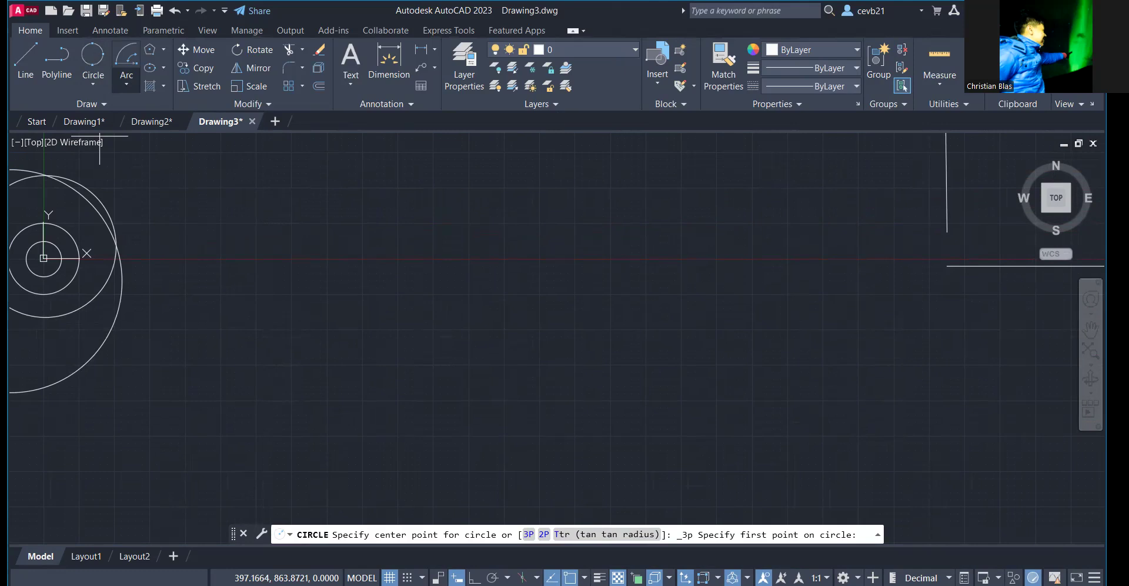
pyautogui.press('Escape')
pyautogui.click(93, 82)
pyautogui.click(132, 101)
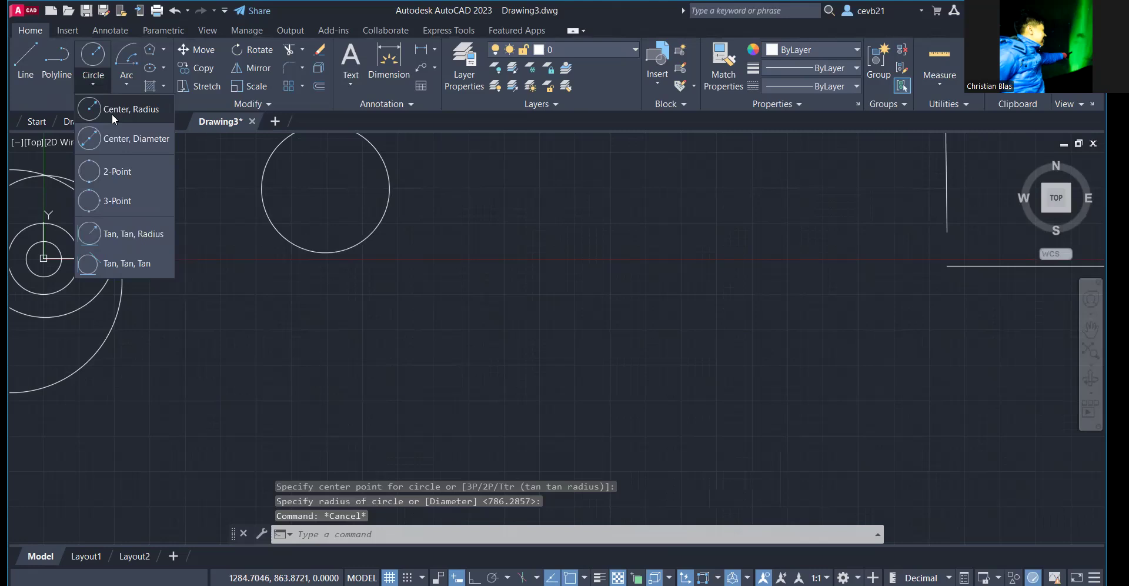
pyautogui.click(112, 115)
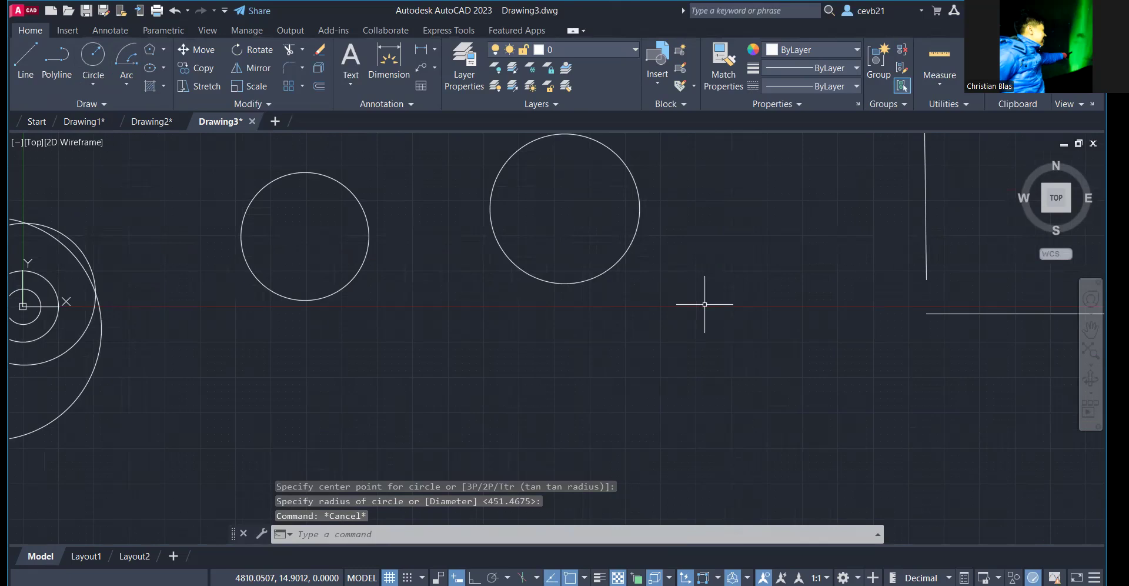
# Draw a Tan, Tan, Radius circle with a radius of 500 touching the two separate circles.
pyautogui.click(92, 84)
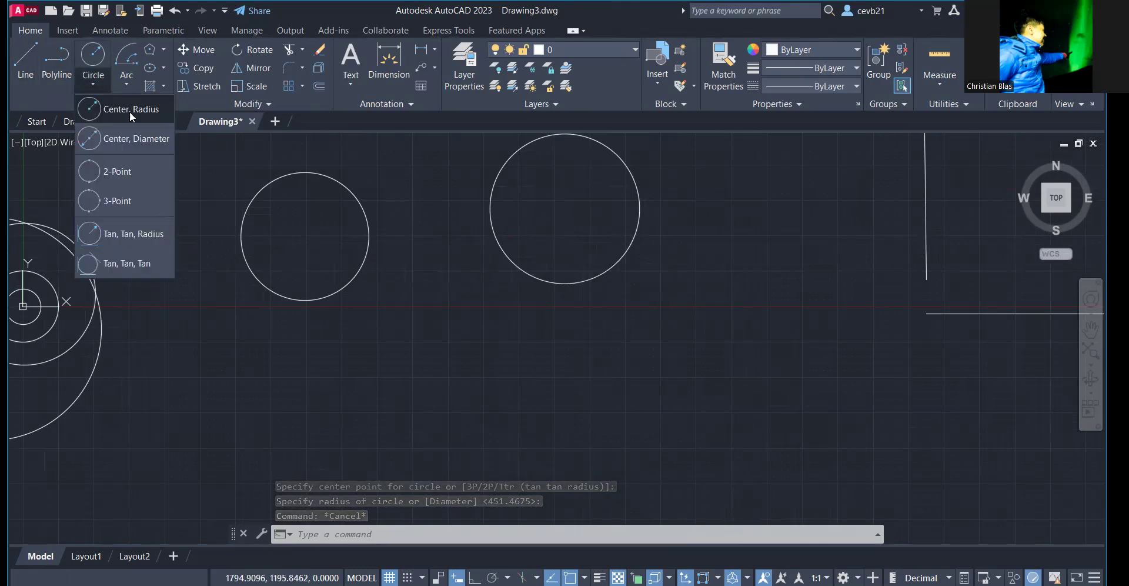
pyautogui.click(137, 234)
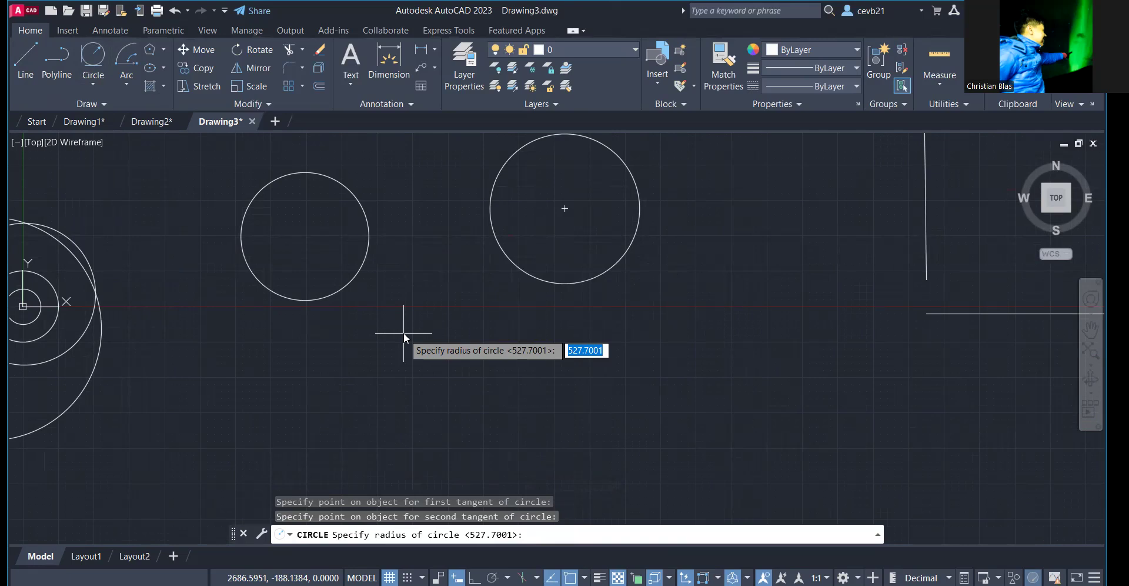
pyautogui.write('500')
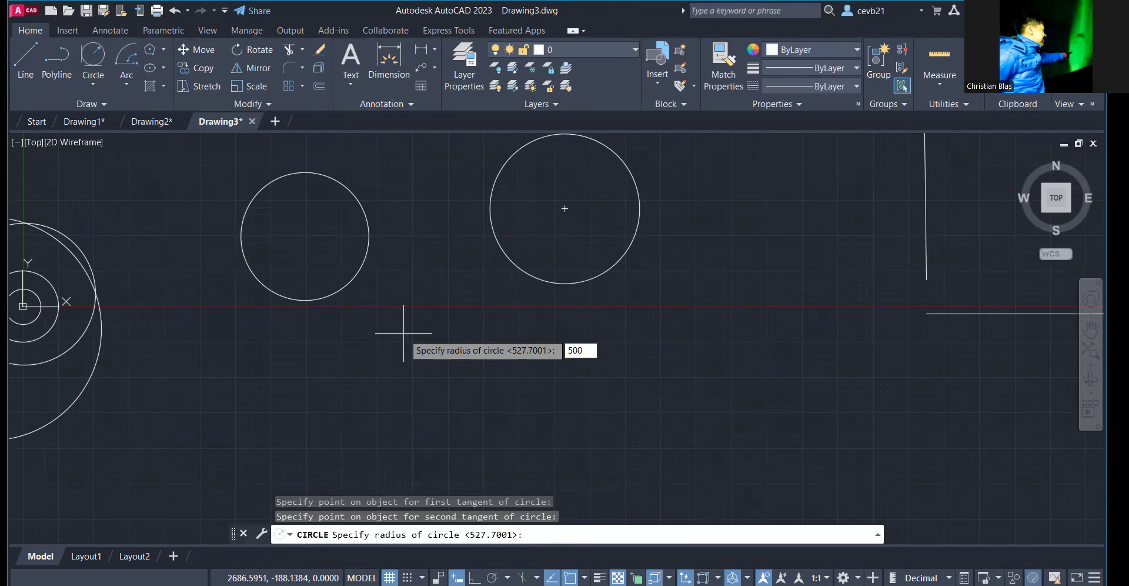
pyautogui.press('Return')
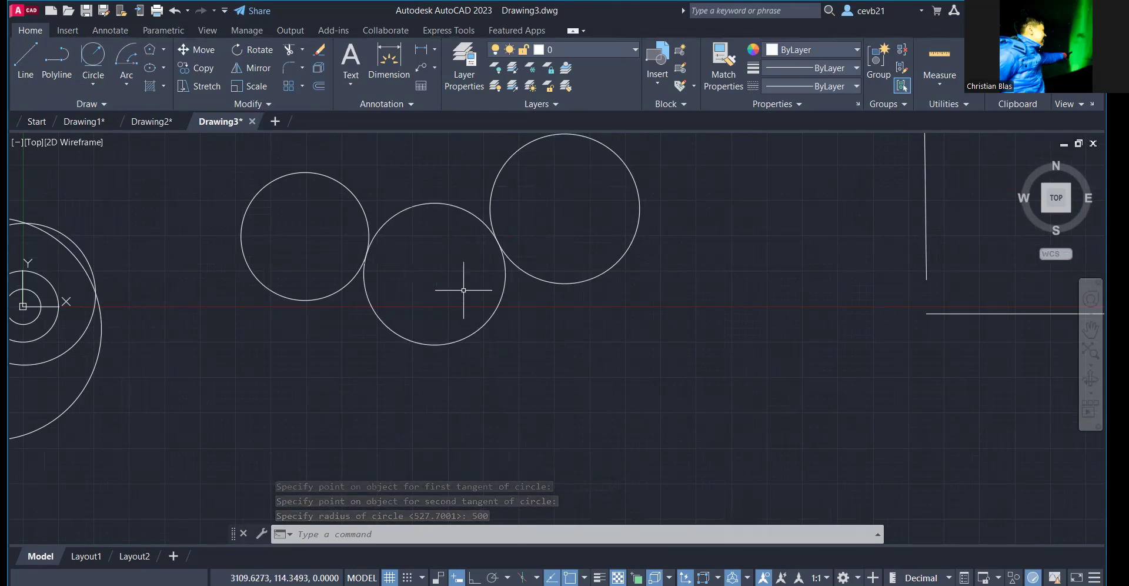
# Check the geometry properties of the circle tangent to its two neighbours, then clear the selection and close the properties.
pyautogui.click(418, 202)
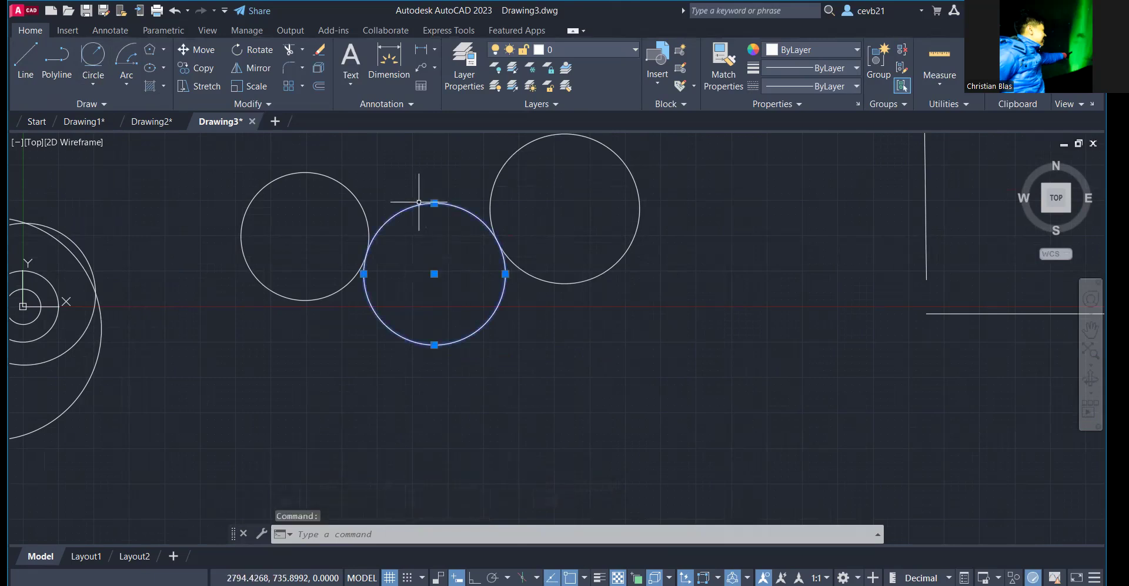
pyautogui.rightClick(419, 202)
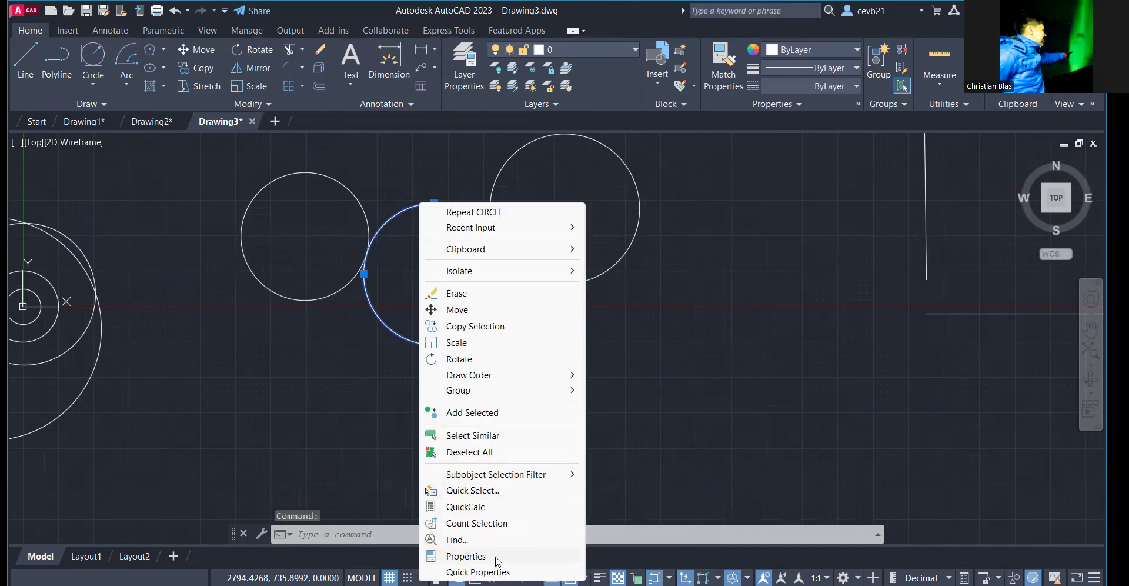
pyautogui.click(496, 556)
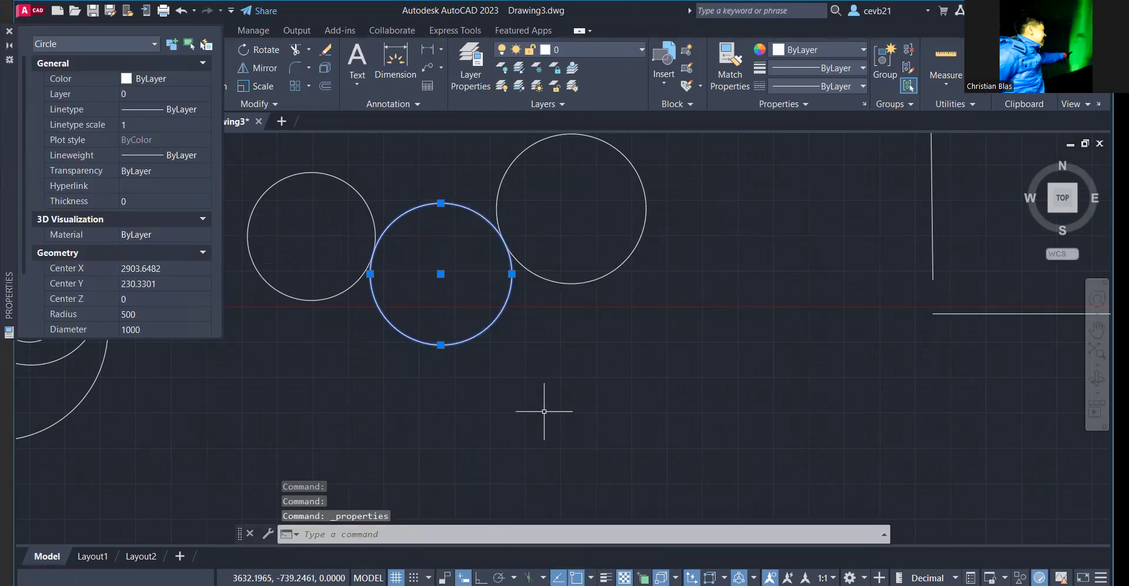
pyautogui.press('Escape')
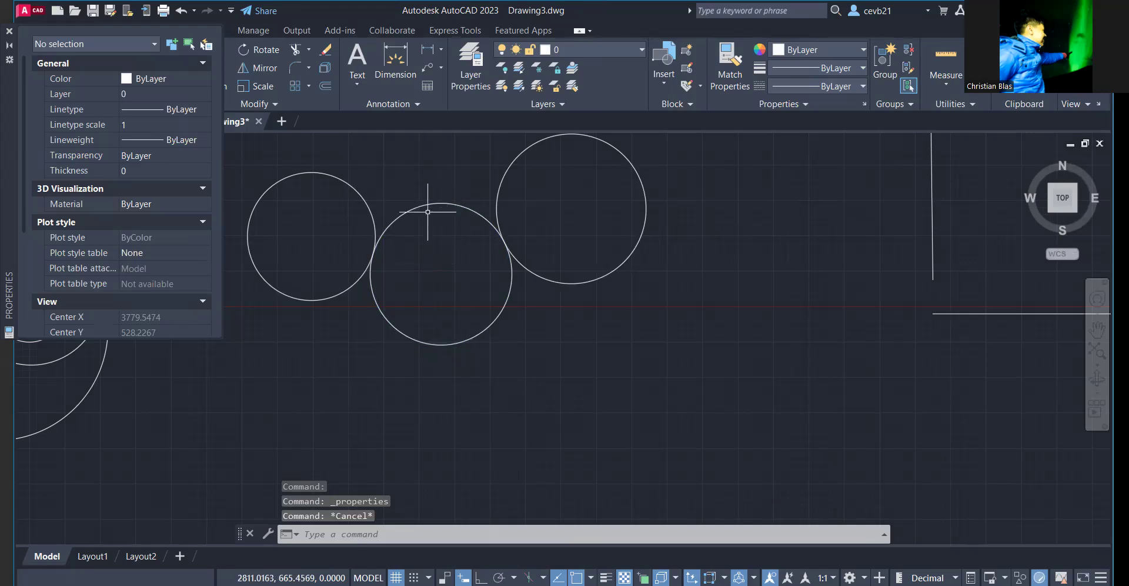
pyautogui.click(391, 140)
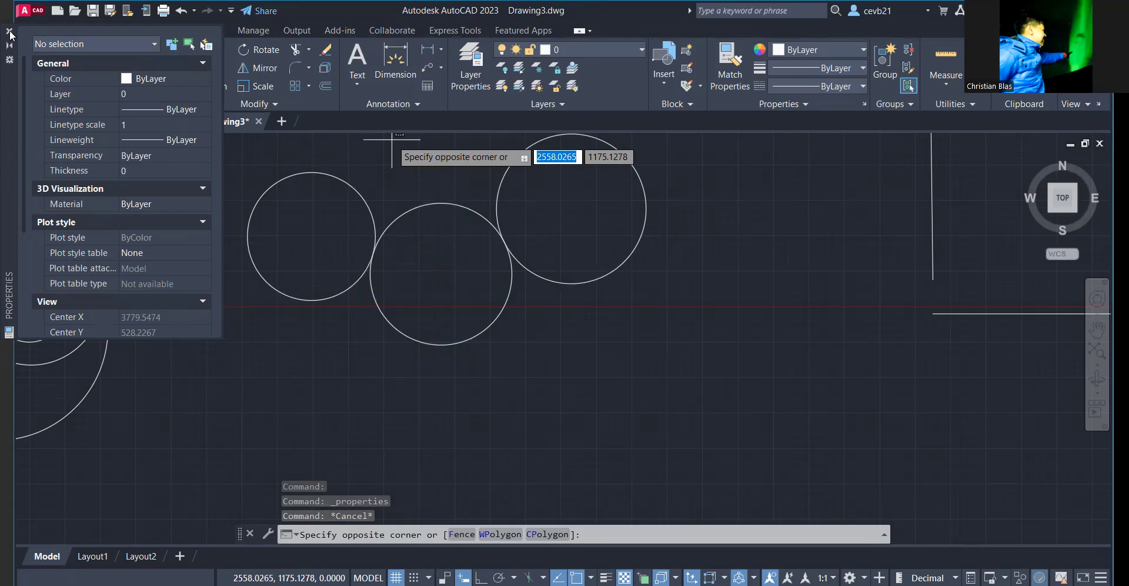
pyautogui.click(10, 34)
pyautogui.moveTo(232, 122)
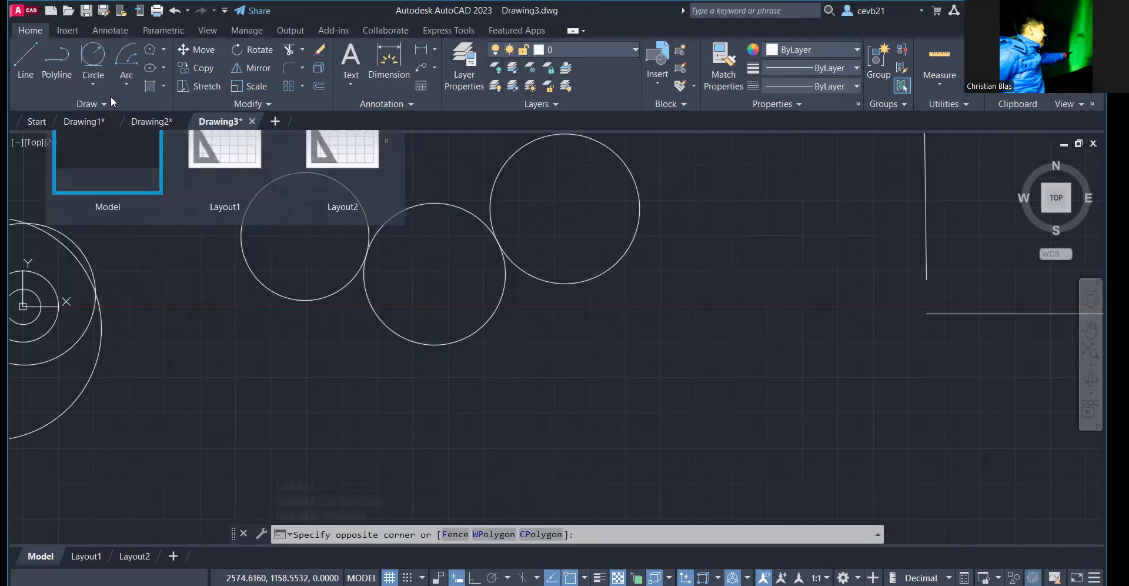
pyautogui.press('Escape')
pyautogui.click(94, 83)
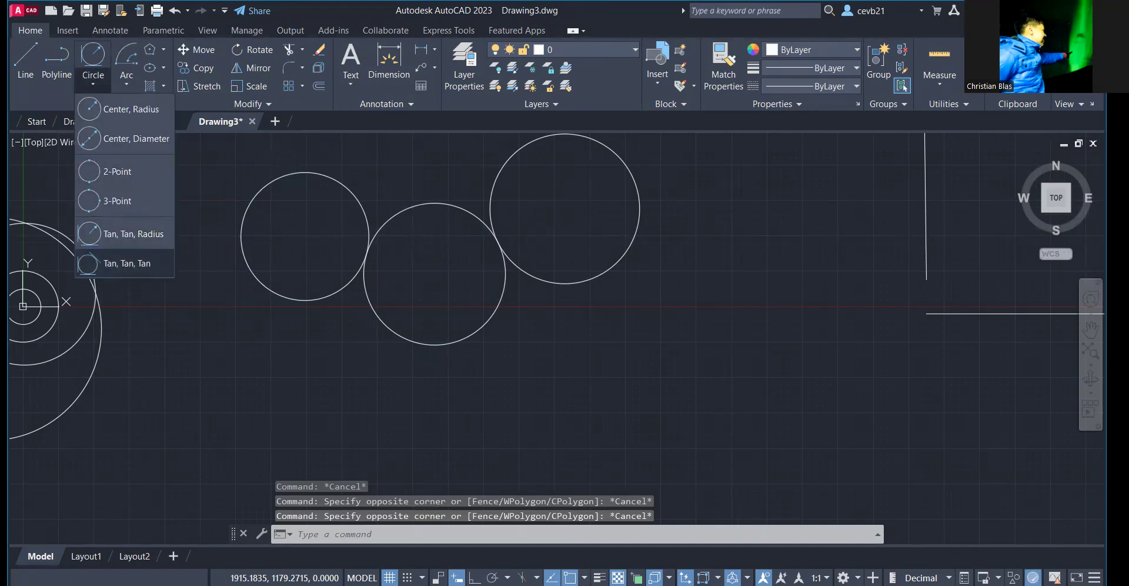
pyautogui.click(126, 263)
pyautogui.press('Escape')
# Draw a slanted line rising to the right below the three touching circles.
pyautogui.moveTo(740, 305); pyautogui.dragTo(642, 191, button='middle')
pyautogui.moveTo(234, 173)
pyautogui.mouseDown(button='middle')
pyautogui.moveTo(234, 197)
pyautogui.moveTo(205, 234)
pyautogui.mouseUp(button='middle')
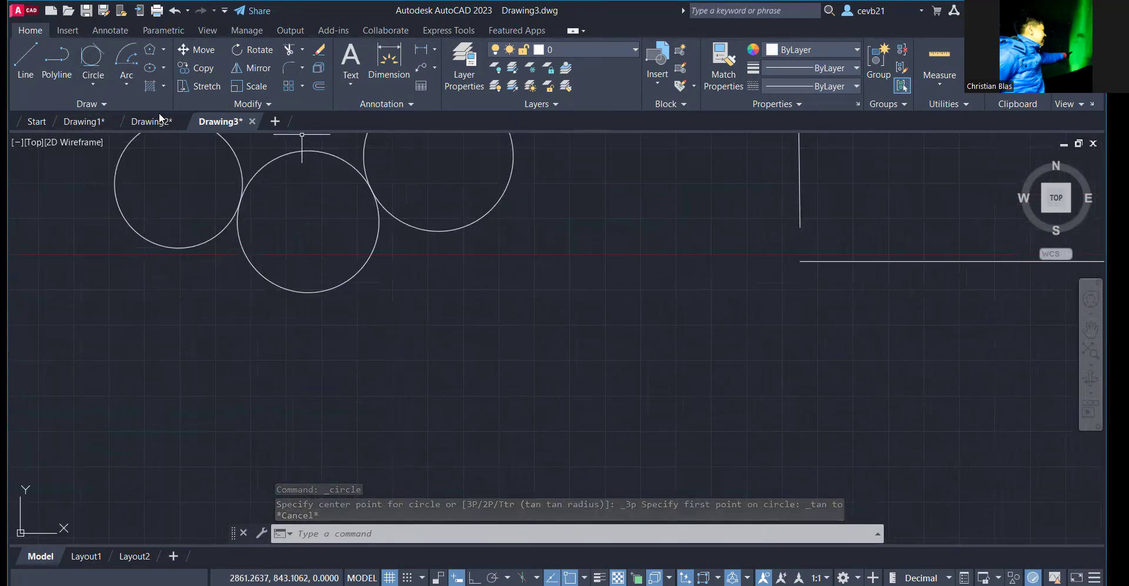
pyautogui.click(25, 62)
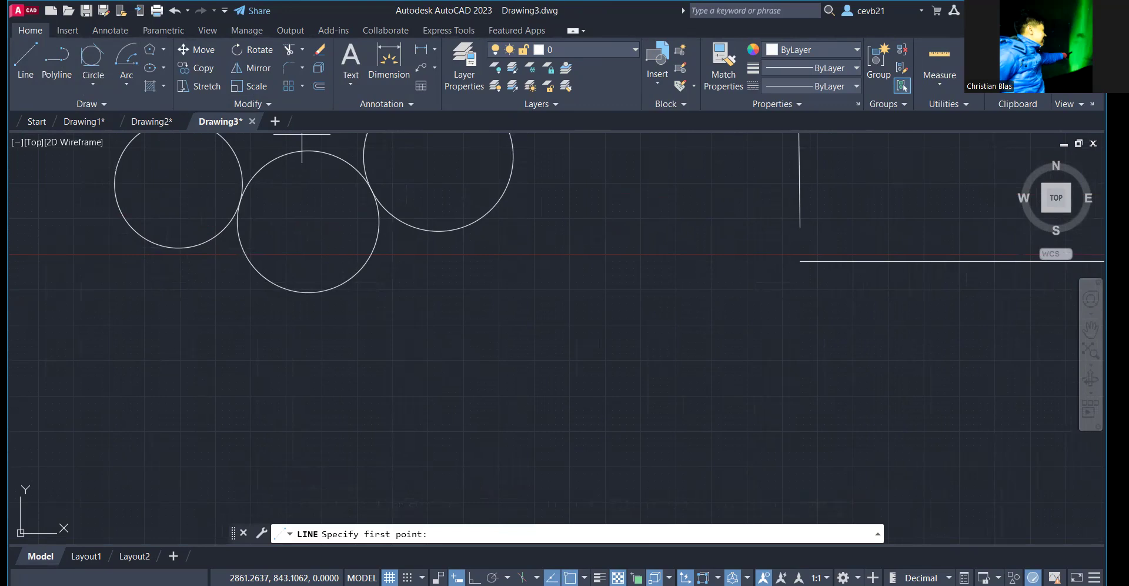
pyautogui.click(329, 358)
pyautogui.click(564, 200)
pyautogui.press('Escape')
# Draw a Tan, Tan, Tan circle touching the middle circle, the circle to its right and the slanted line.
pyautogui.moveTo(559, 268); pyautogui.dragTo(645, 205, button='middle')
pyautogui.scroll(2, 645, 206)
pyautogui.moveTo(604, 235); pyautogui.dragTo(574, 316, button='middle')
pyautogui.scroll(-2, 573, 316)
pyautogui.scroll(-2, 573, 298)
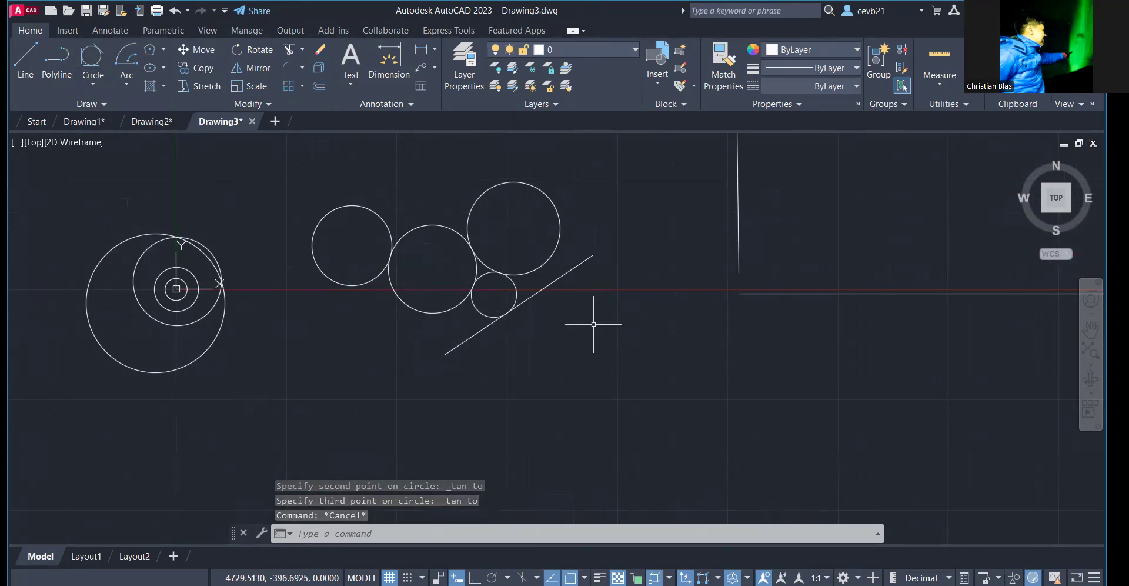
pyautogui.scroll(-2, 471, 268)
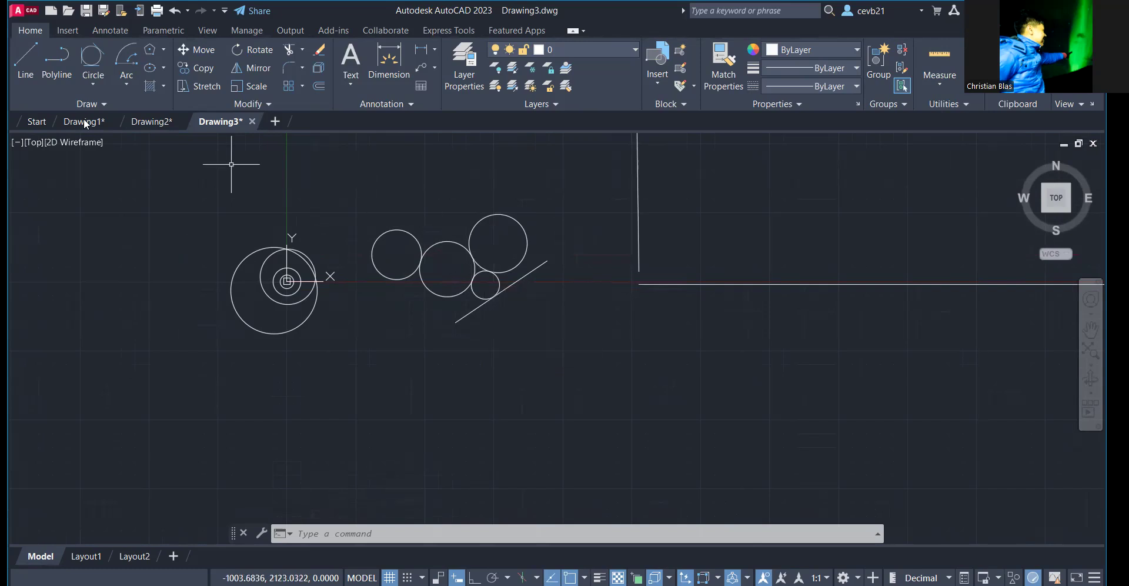
pyautogui.click(93, 87)
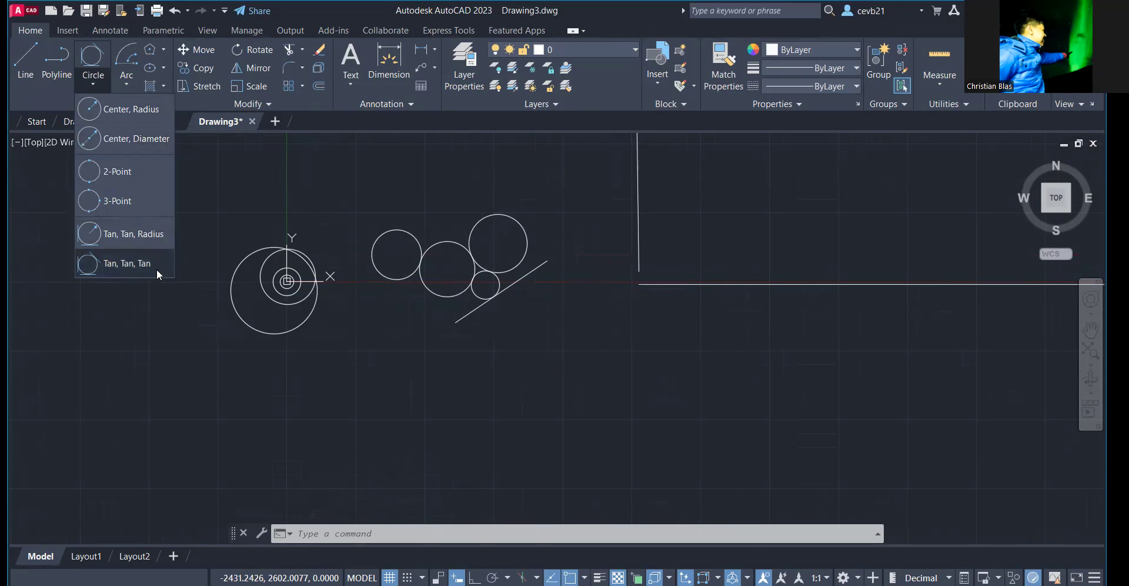
pyautogui.click(88, 85)
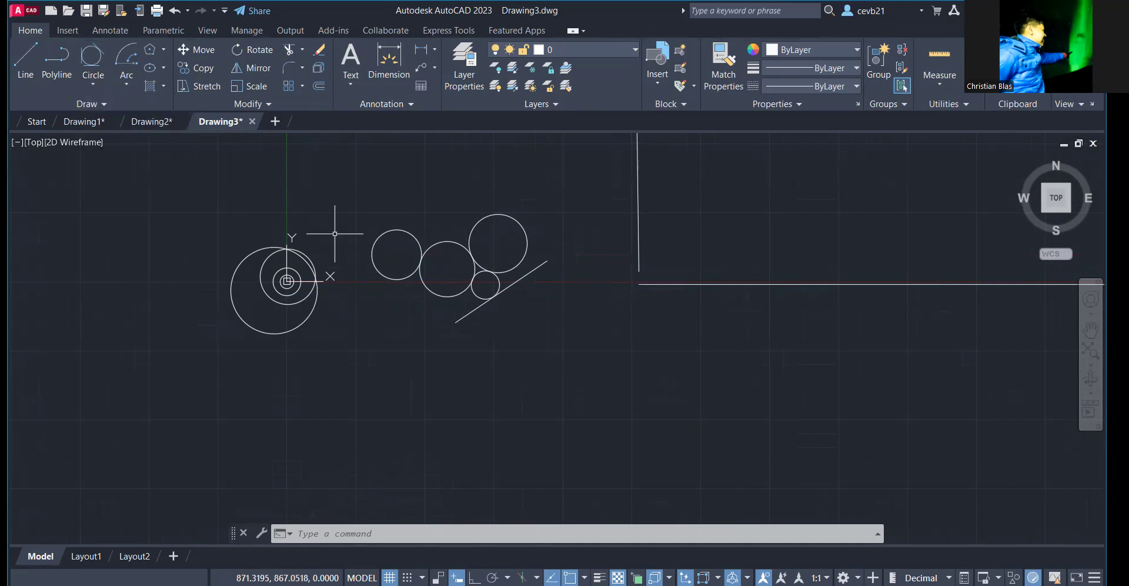
pyautogui.moveTo(637, 250); pyautogui.dragTo(478, 182, button='middle')
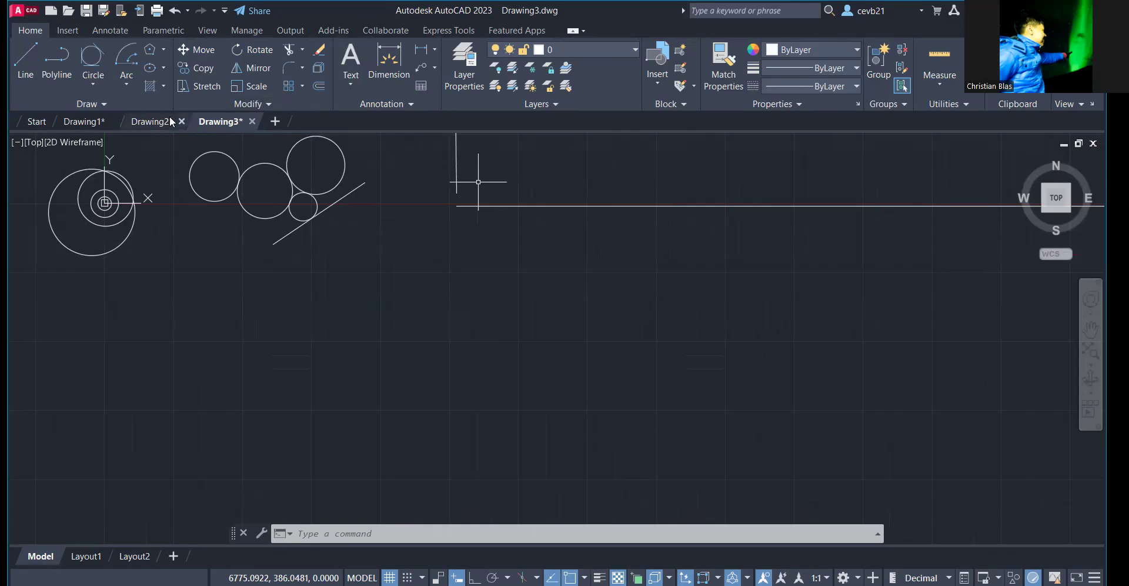
pyautogui.click(127, 86)
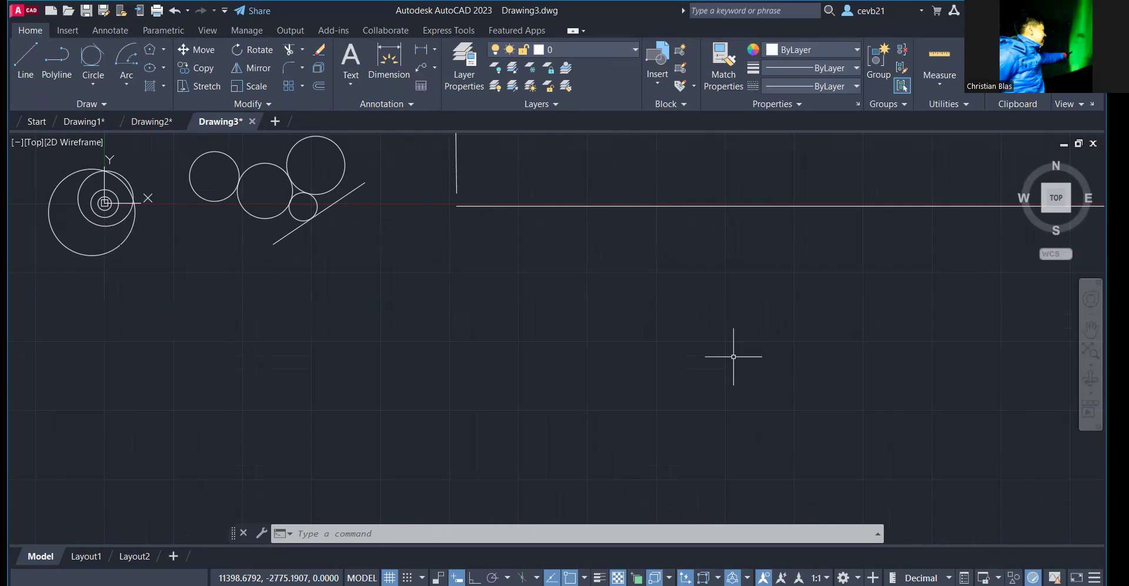
# Draw two roughly horizontal lines, one above the other, in the empty area below and right of the tangent circles.
pyautogui.press('Escape')
pyautogui.press('Escape')
pyautogui.moveTo(746, 353); pyautogui.dragTo(640, 312, button='middle')
pyautogui.moveTo(546, 268); pyautogui.dragTo(615, 310, button='middle')
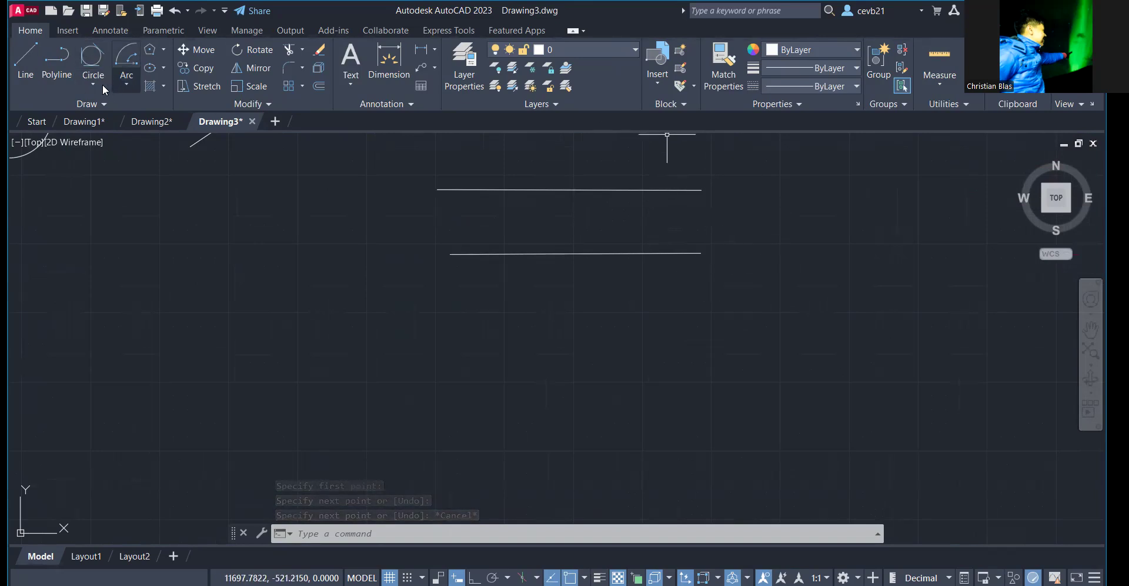
# Draw a Start, Center, End arc from the upper line's right end to the lower line's right end, centred midway between them.
pyautogui.click(97, 75)
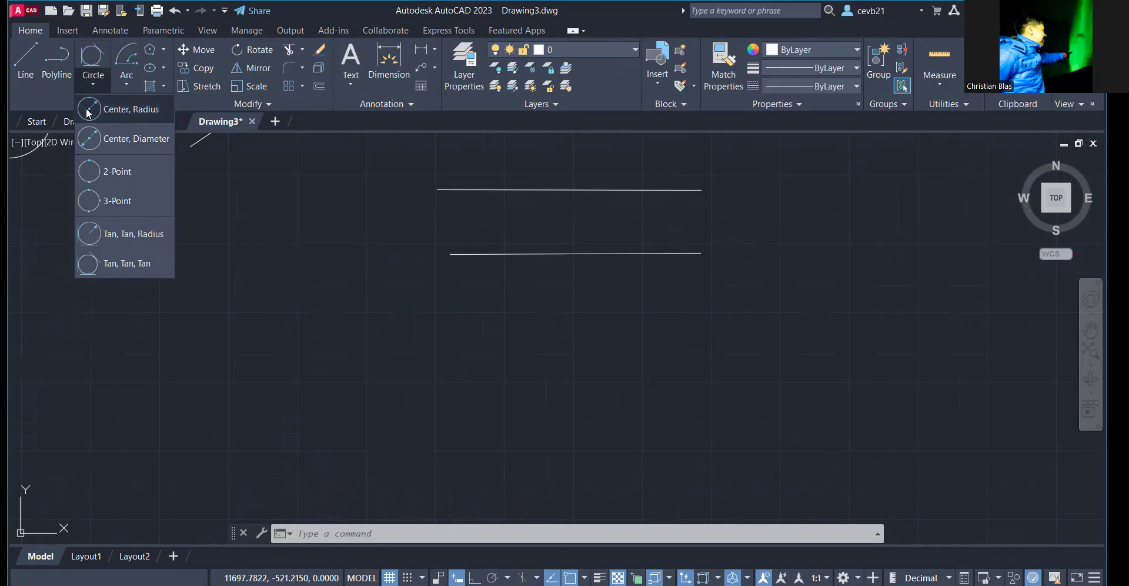
pyautogui.click(120, 109)
pyautogui.click(115, 90)
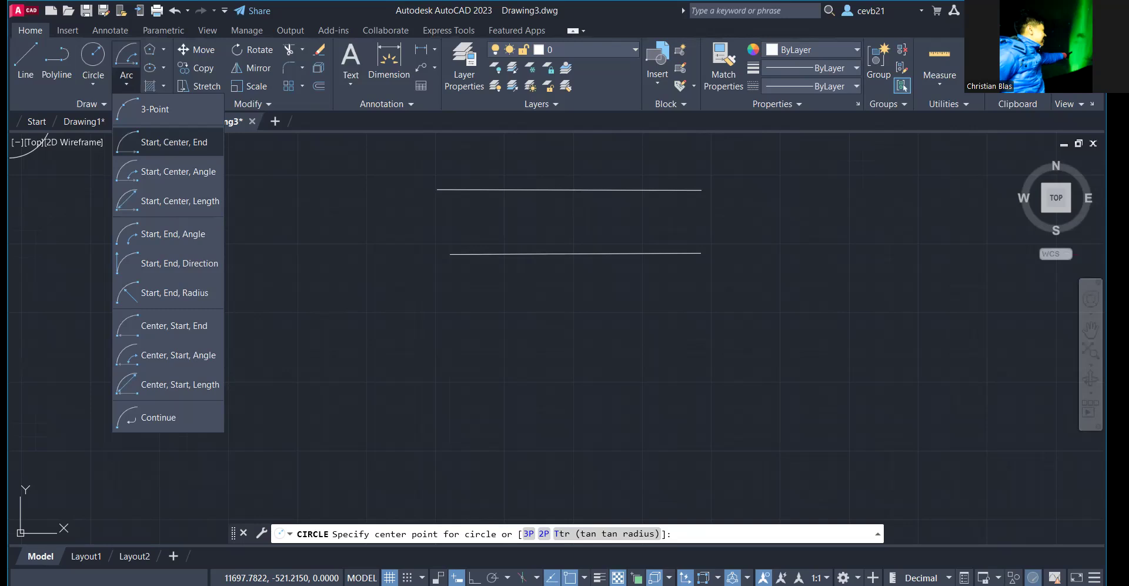
pyautogui.click(168, 142)
pyautogui.click(700, 190)
pyautogui.click(701, 221)
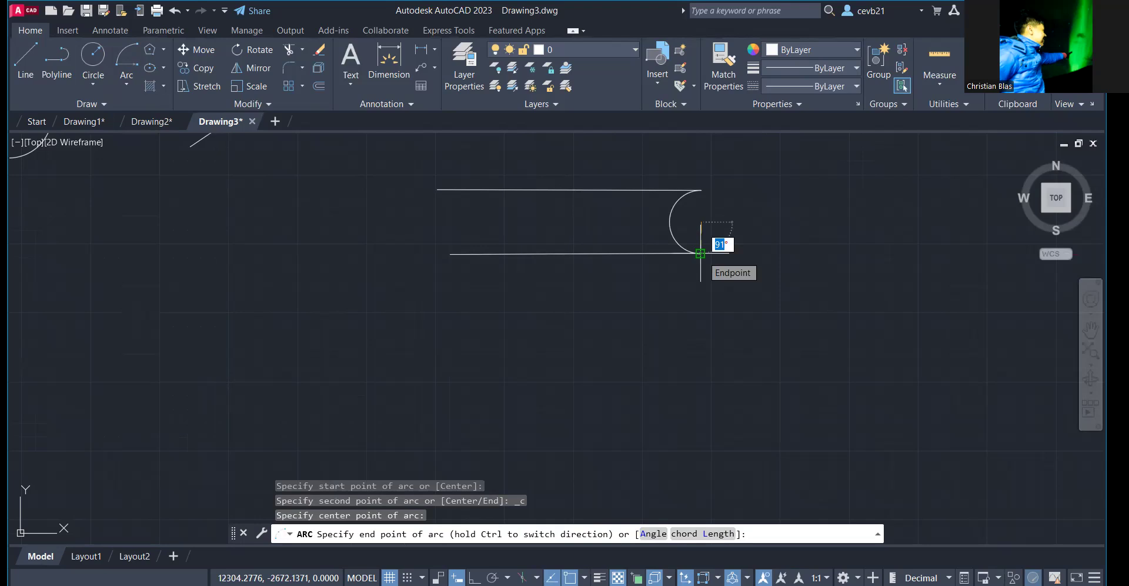
pyautogui.click(700, 253)
pyautogui.press('Escape')
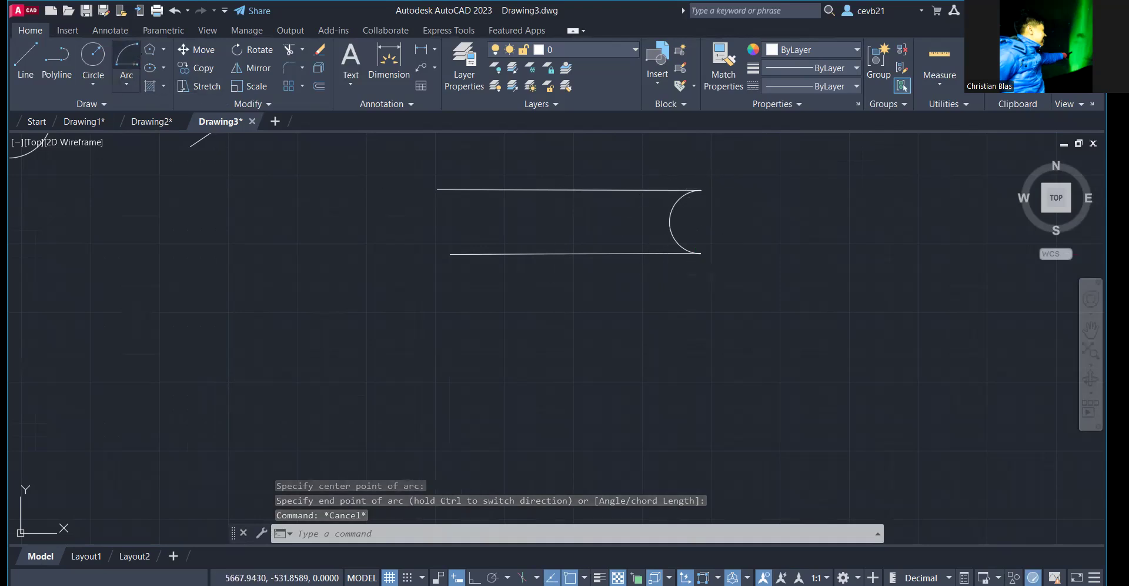
# Draw a Start, Center, End arc from the lower line's right end to the upper line's right end, centred between them, closing the circle.
pyautogui.click(127, 62)
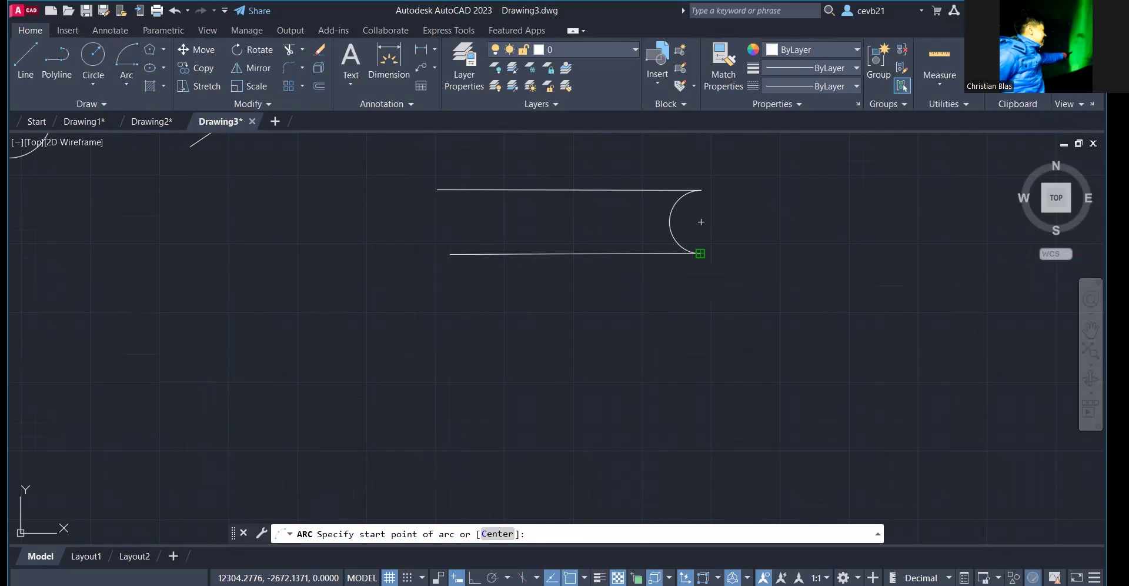
pyautogui.click(701, 253)
pyautogui.click(701, 221)
pyautogui.click(701, 190)
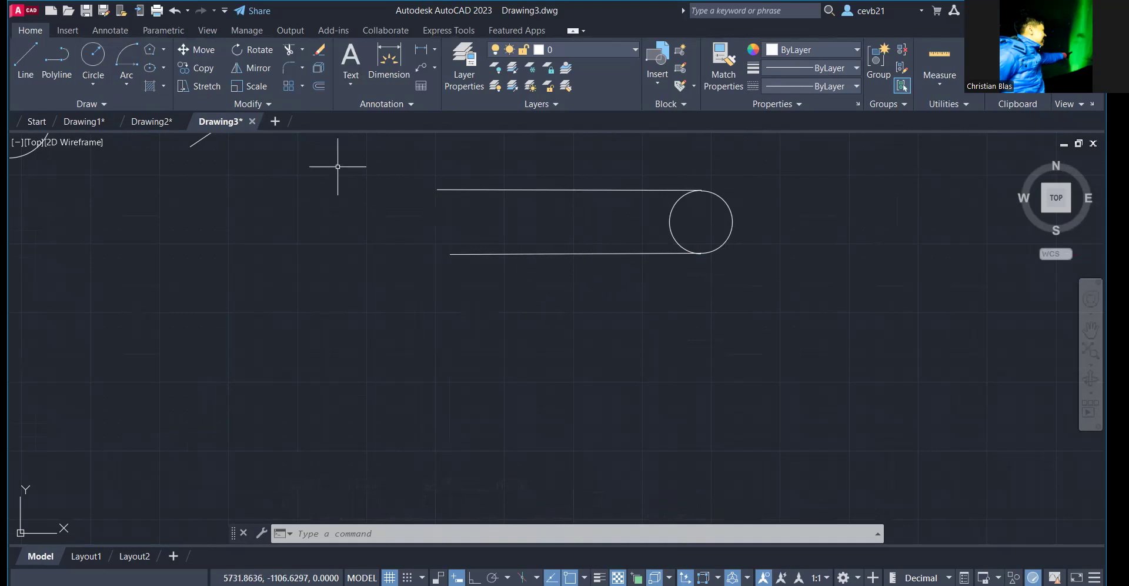
# Draw a Start, Center, End arc bulging outward from the upper line's left end to the lower line's left end.
pyautogui.click(126, 84)
pyautogui.click(401, 213)
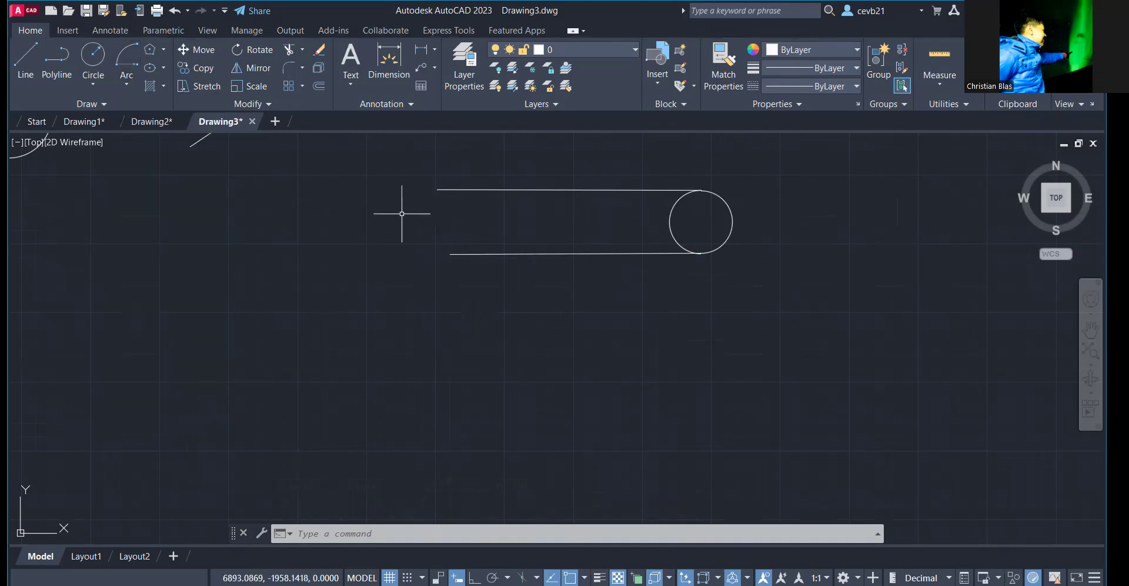
pyautogui.click(126, 85)
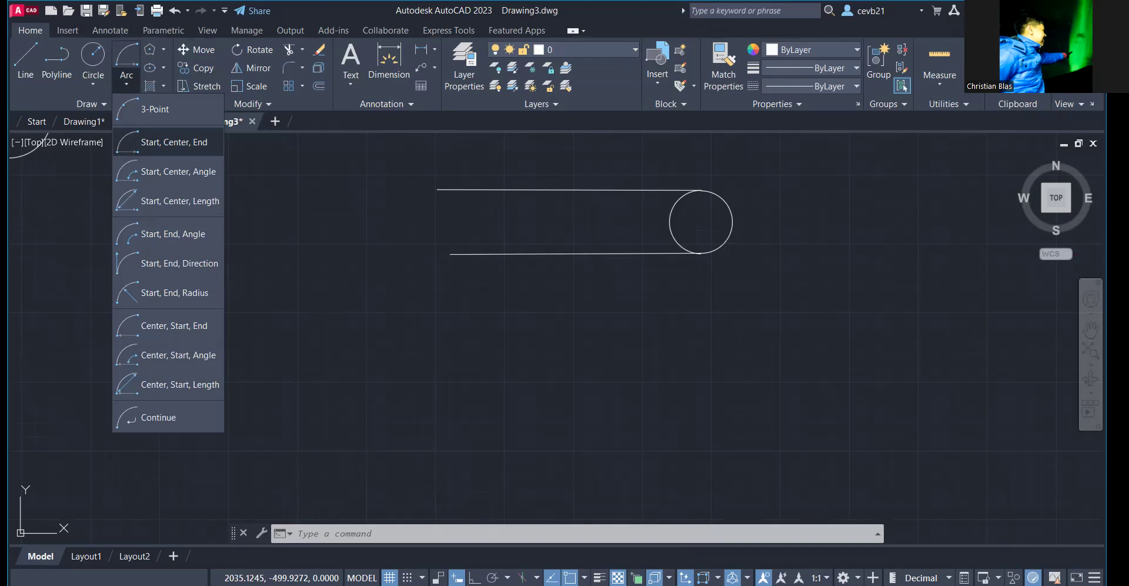
pyautogui.click(174, 142)
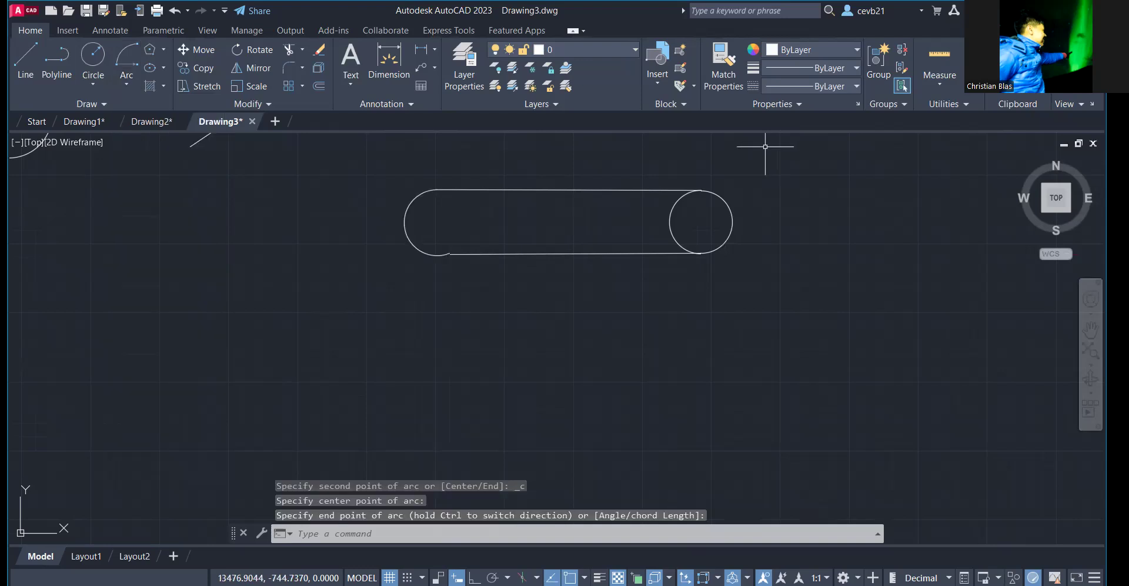
pyautogui.click(529, 282)
pyautogui.press('Escape')
pyautogui.scroll(5, 487, 255)
pyautogui.scroll(-5, 483, 260)
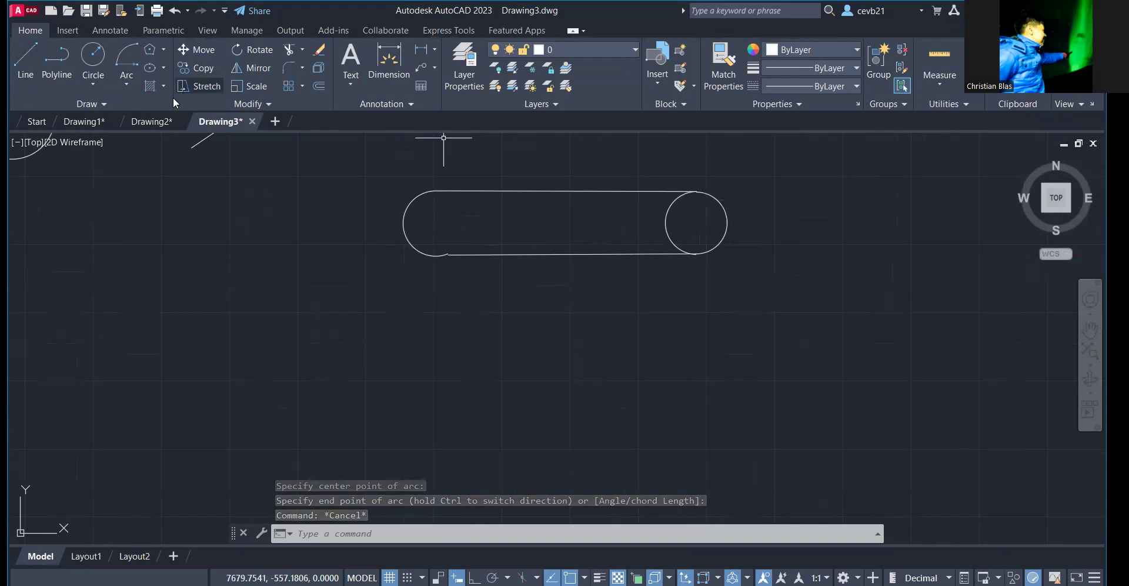
pyautogui.click(129, 83)
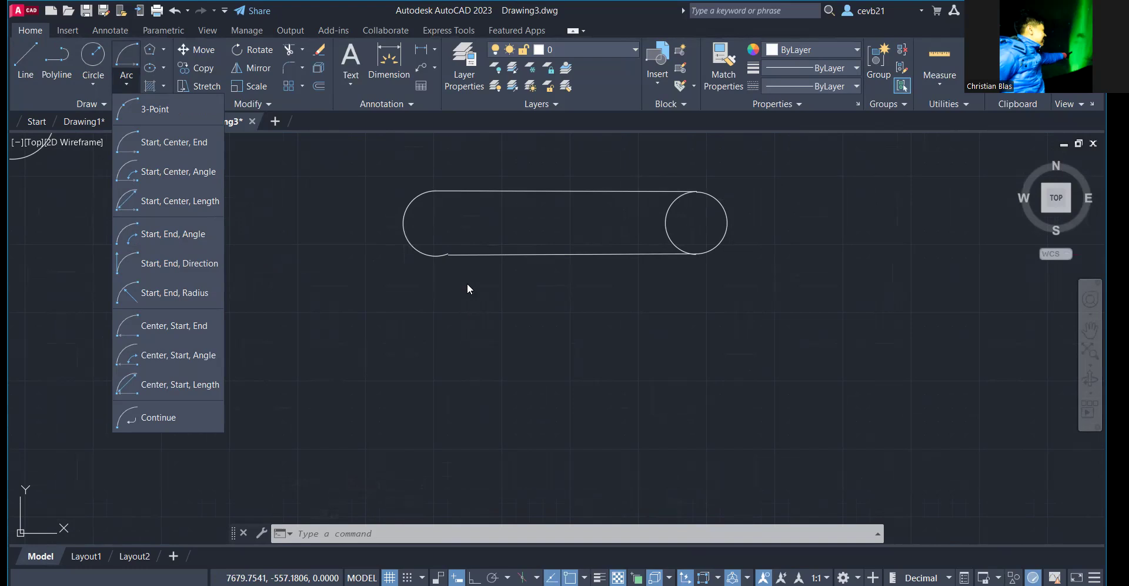
pyautogui.click(480, 249)
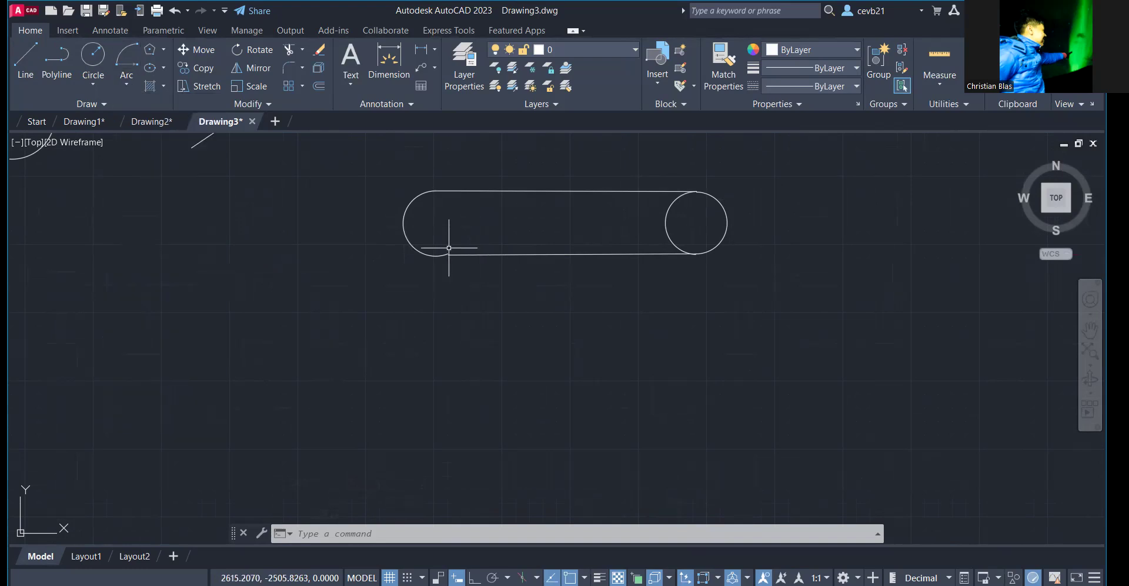
pyautogui.click(135, 71)
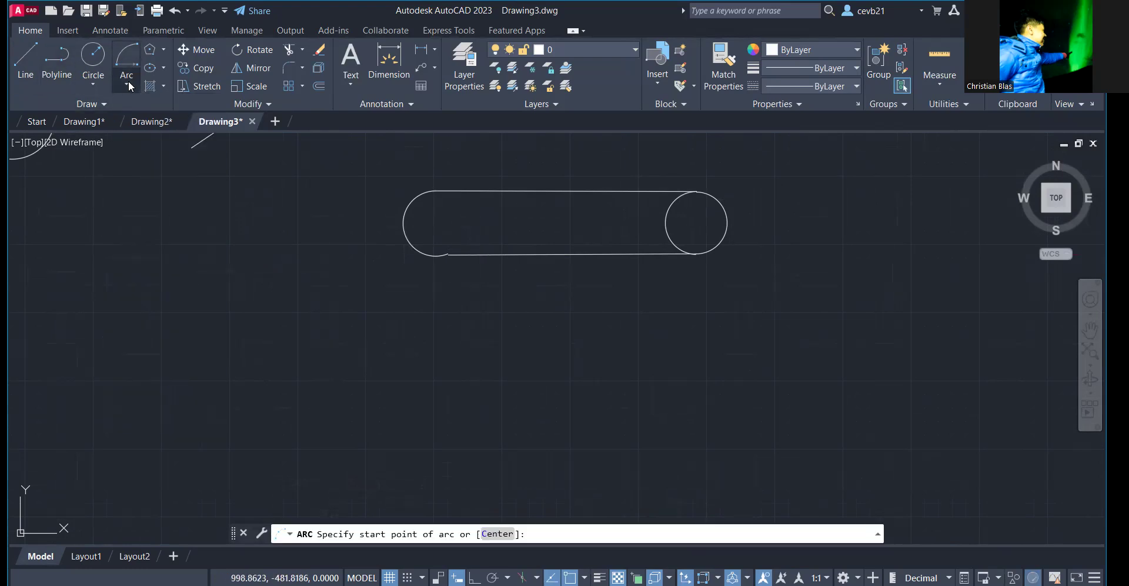
pyautogui.click(128, 80)
pyautogui.scroll(2, 837, 284)
# Draw a rectangle 350 wide and 1000 high in the empty area to the right of the two lines joined by arcs.
pyautogui.click(166, 49)
pyautogui.click(164, 72)
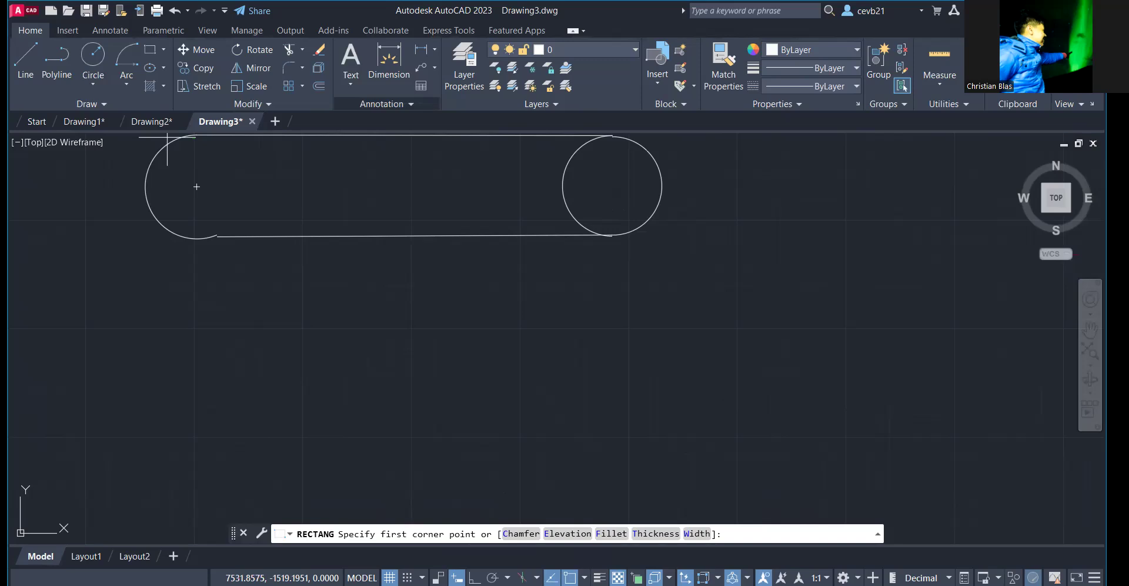
pyautogui.scroll(-2, 881, 218)
pyautogui.moveTo(881, 218); pyautogui.dragTo(279, 210, button='middle')
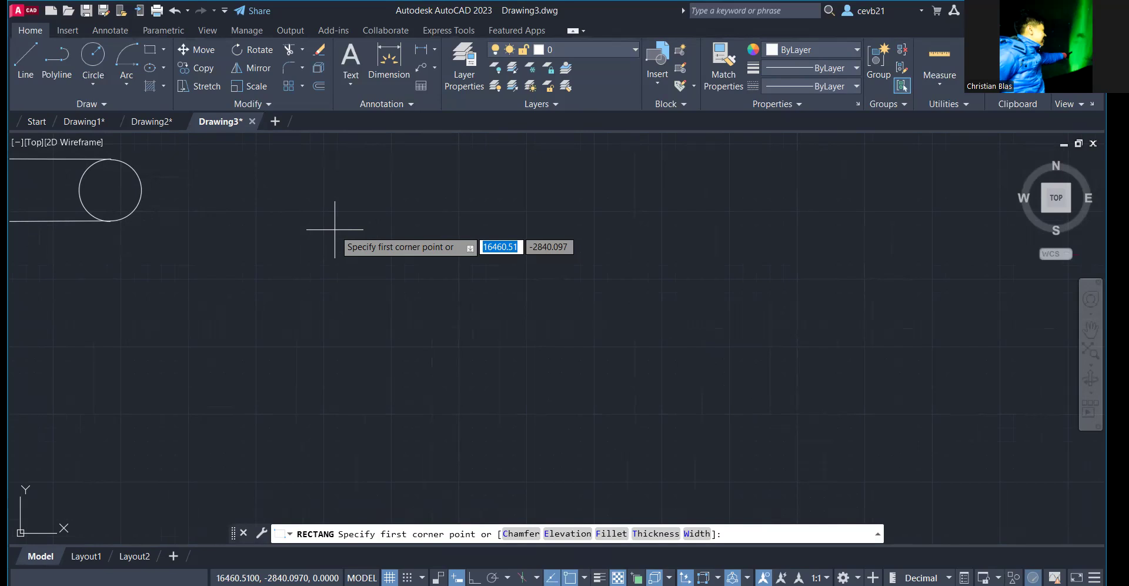
pyautogui.click(265, 202)
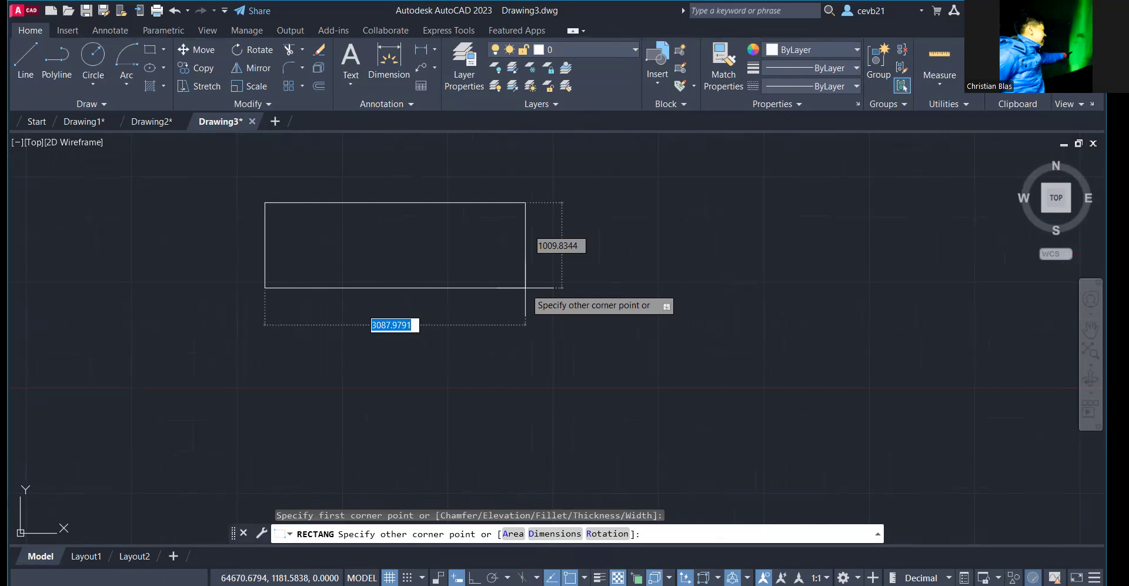
pyautogui.write('3')
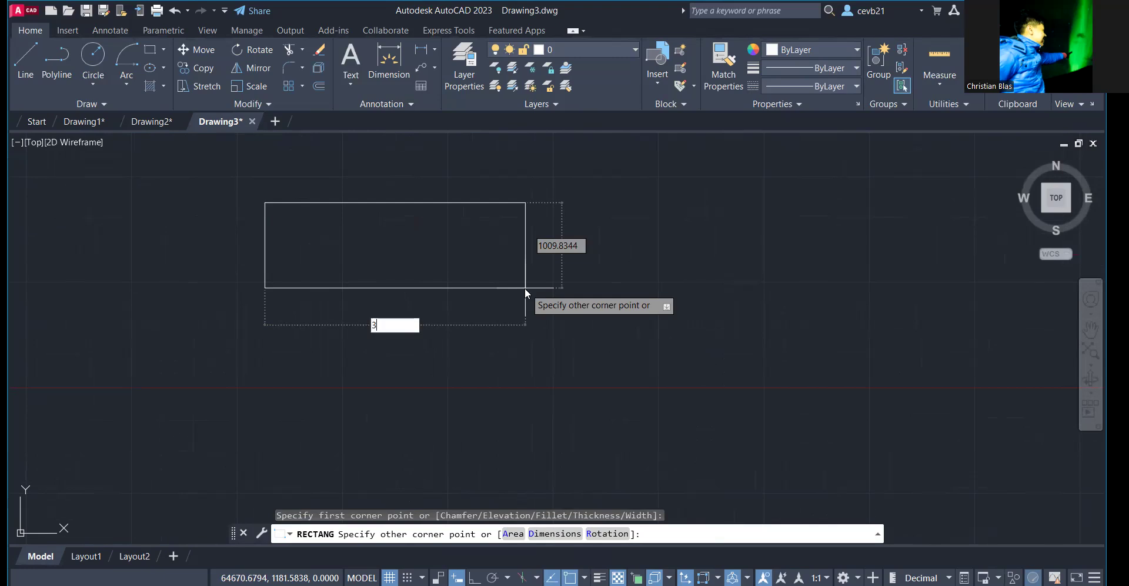
pyautogui.write('50')
pyautogui.press('Tab')
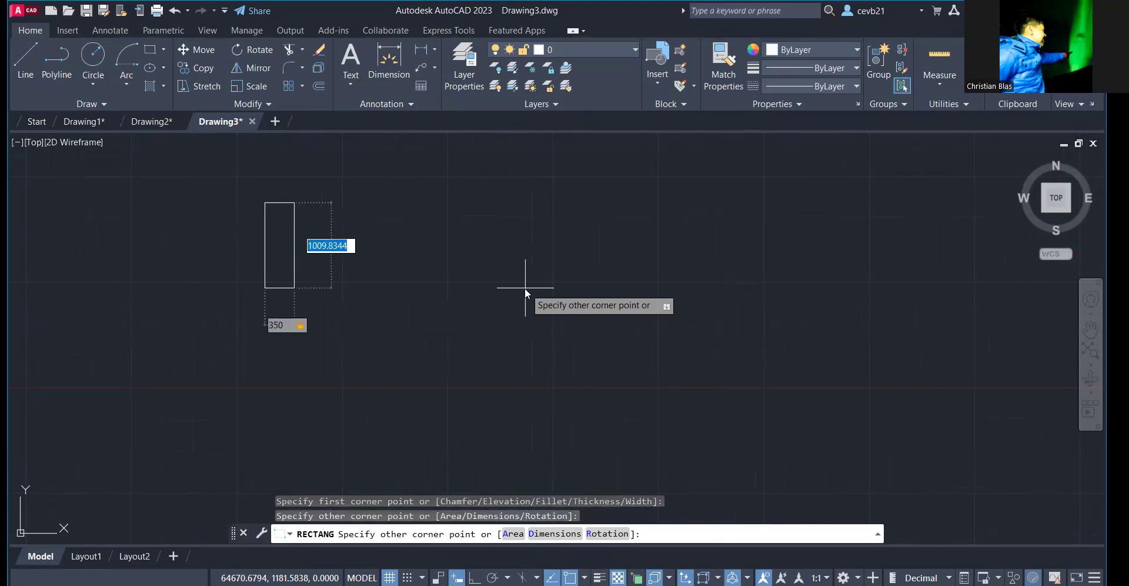
pyautogui.write('1000')
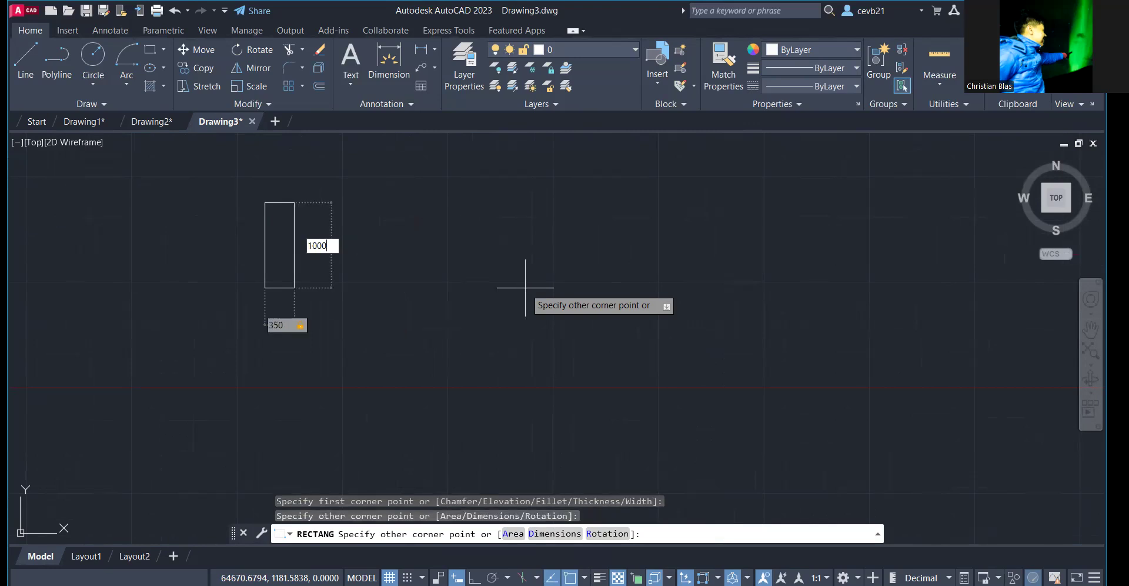
pyautogui.press('Return')
pyautogui.scroll(2, 355, 229)
pyautogui.moveTo(340, 242)
pyautogui.mouseDown(button='middle')
pyautogui.moveTo(457, 222)
pyautogui.moveTo(591, 263)
pyautogui.mouseUp(button='middle')
pyautogui.scroll(1, 590, 262)
pyautogui.scroll(-2, 555, 262)
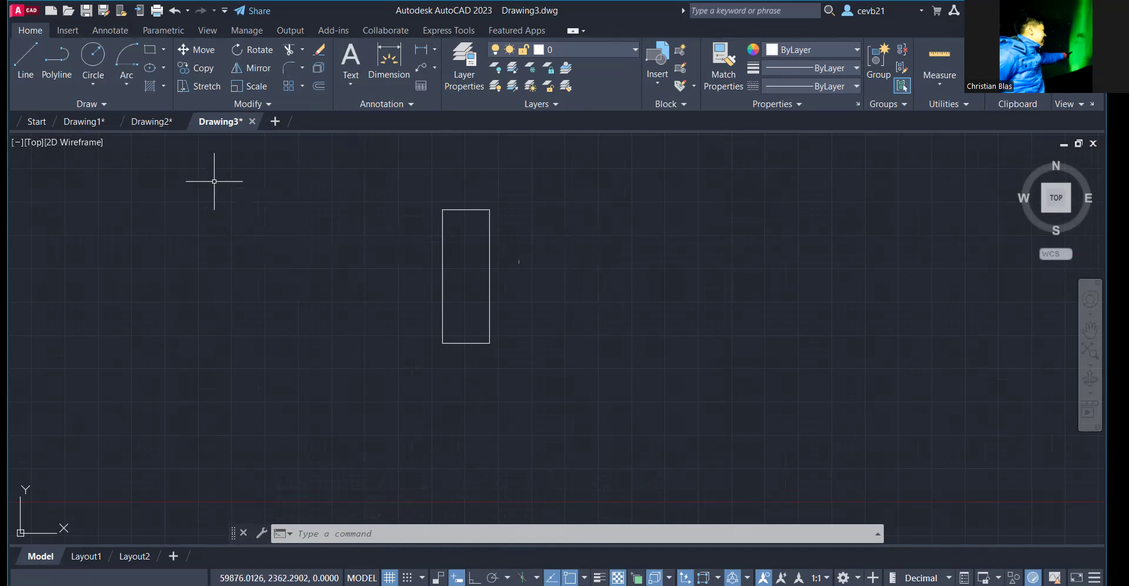
# Draw a six-sided polygon inscribed in a circle of radius 300 in the empty area to the right of the rectangle.
pyautogui.click(160, 51)
pyautogui.click(185, 103)
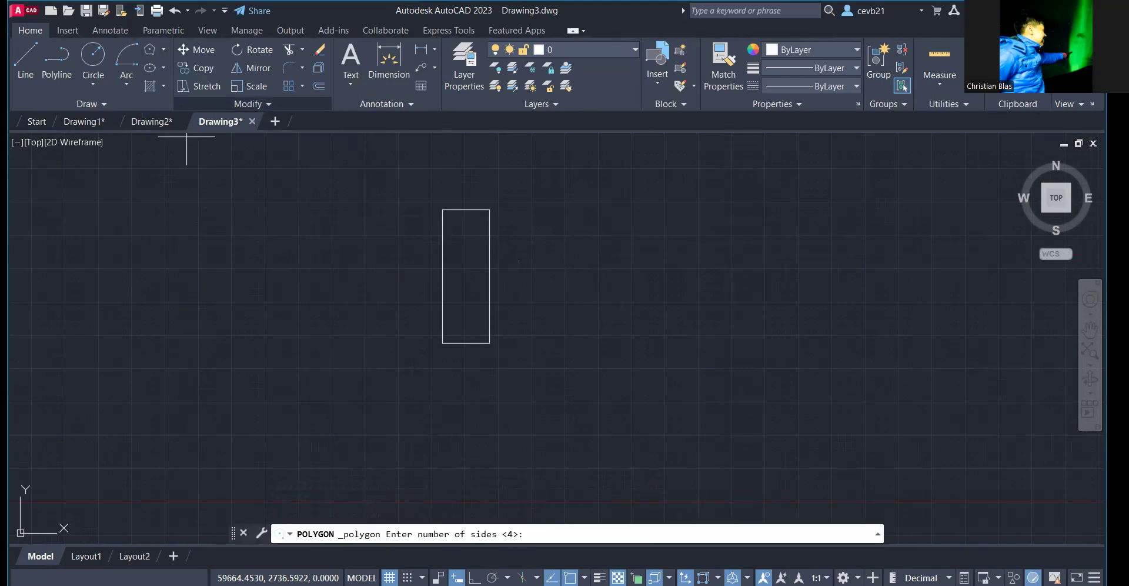
pyautogui.moveTo(896, 235); pyautogui.dragTo(420, 258, button='middle')
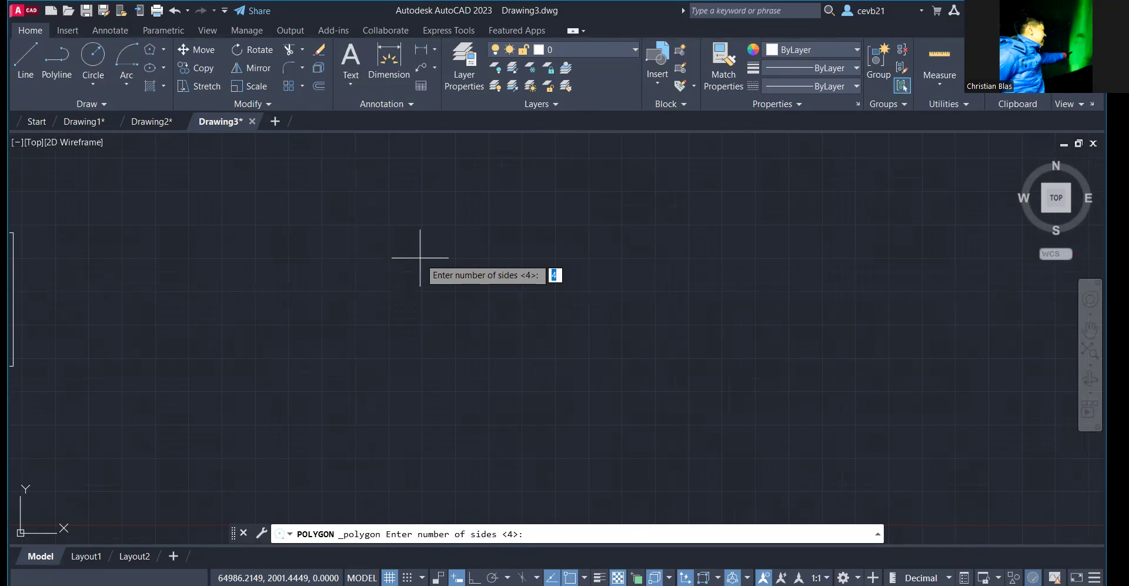
pyautogui.write('6')
pyautogui.press('Return')
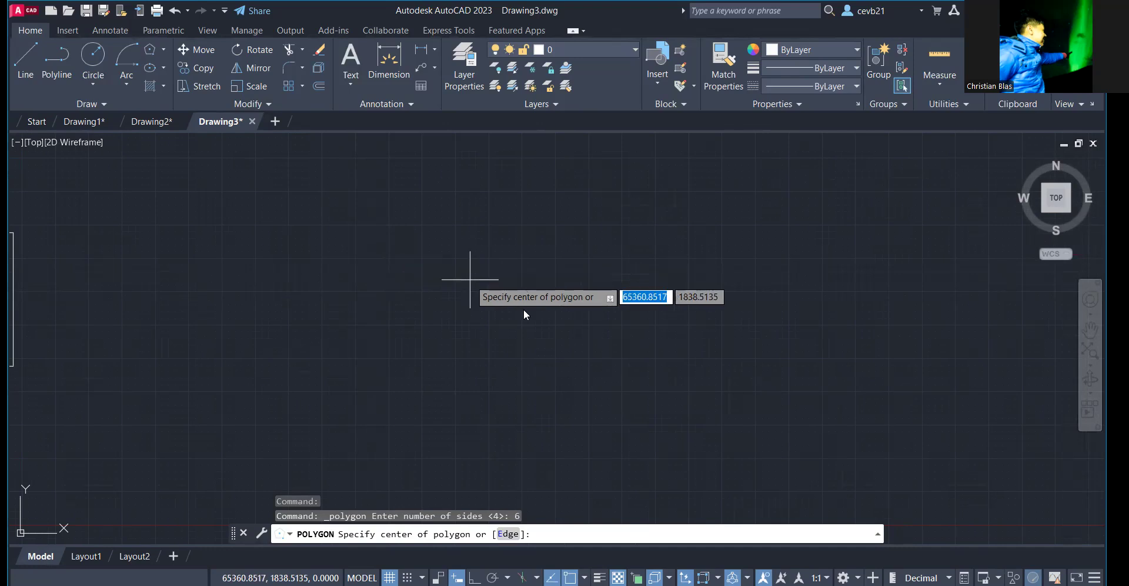
pyautogui.click(470, 279)
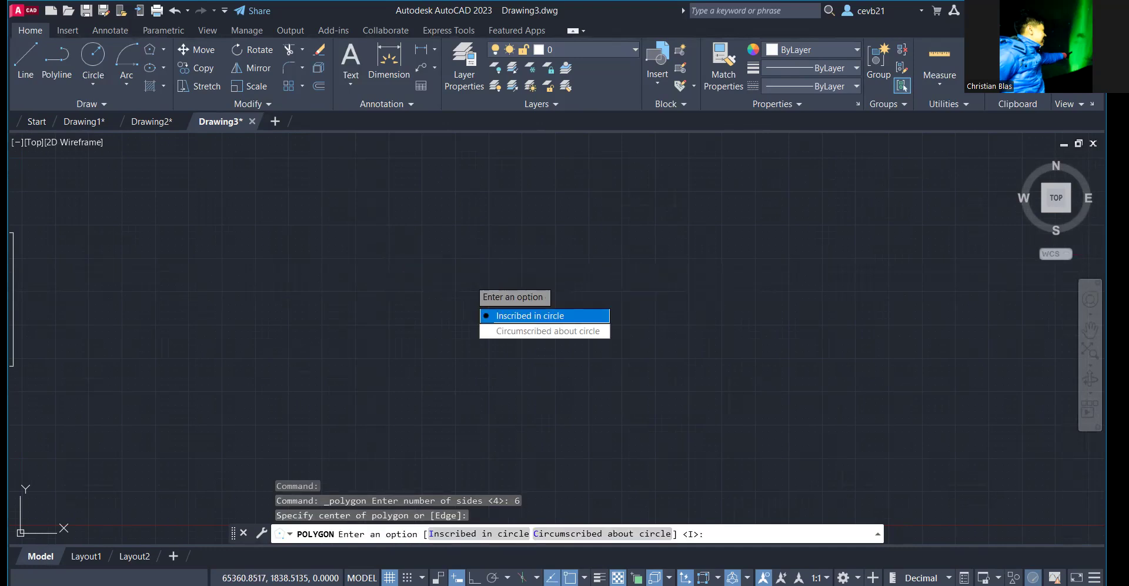
pyautogui.press('Return')
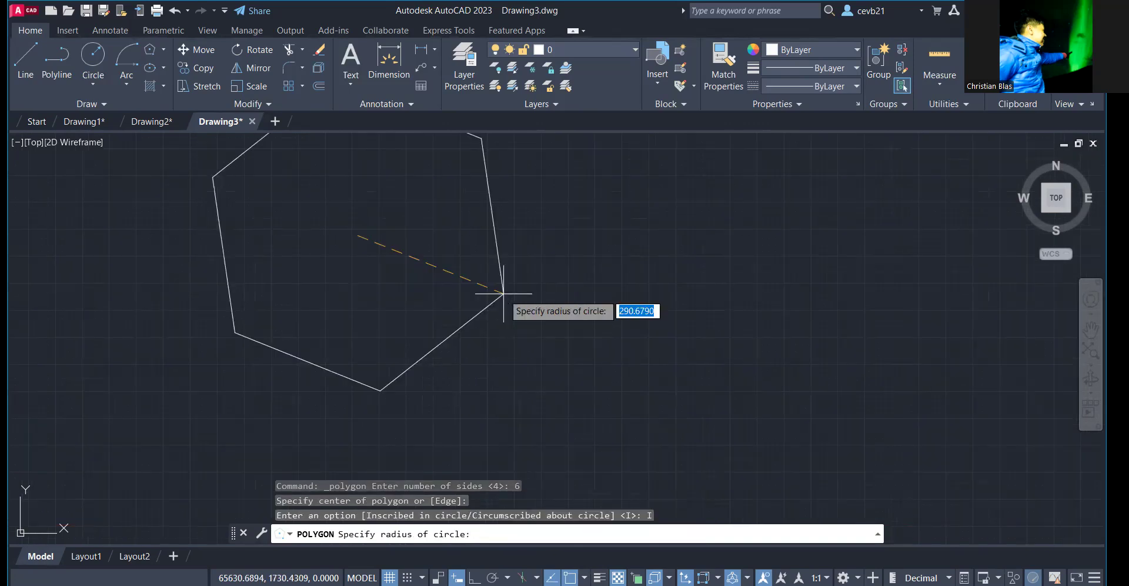
pyautogui.write('300')
pyautogui.press('Return')
pyautogui.scroll(-5, 504, 293)
pyautogui.scroll(2, 504, 280)
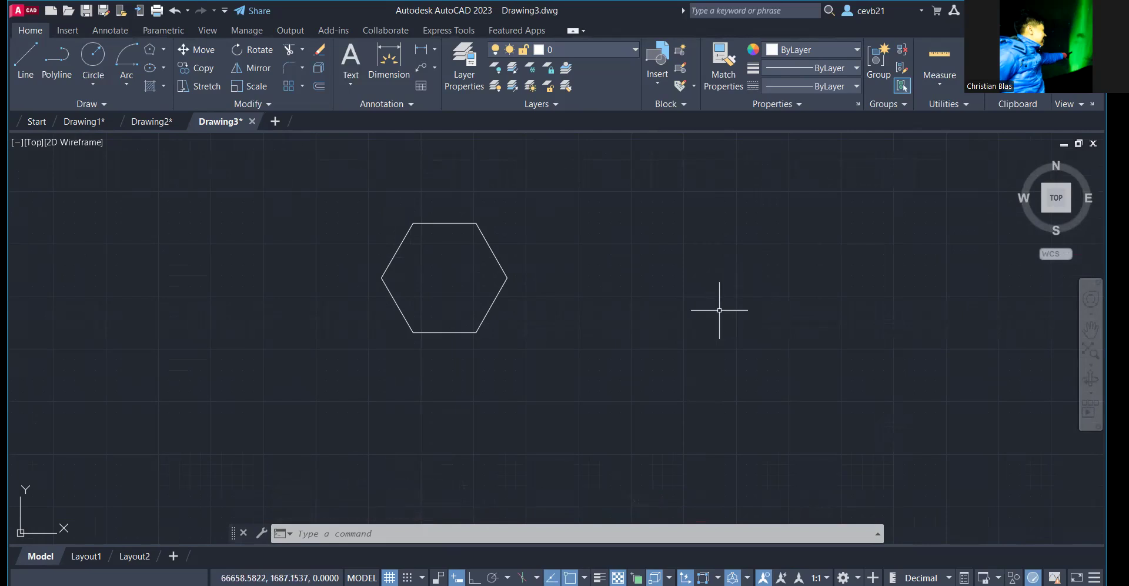
pyautogui.scroll(-2, 705, 307)
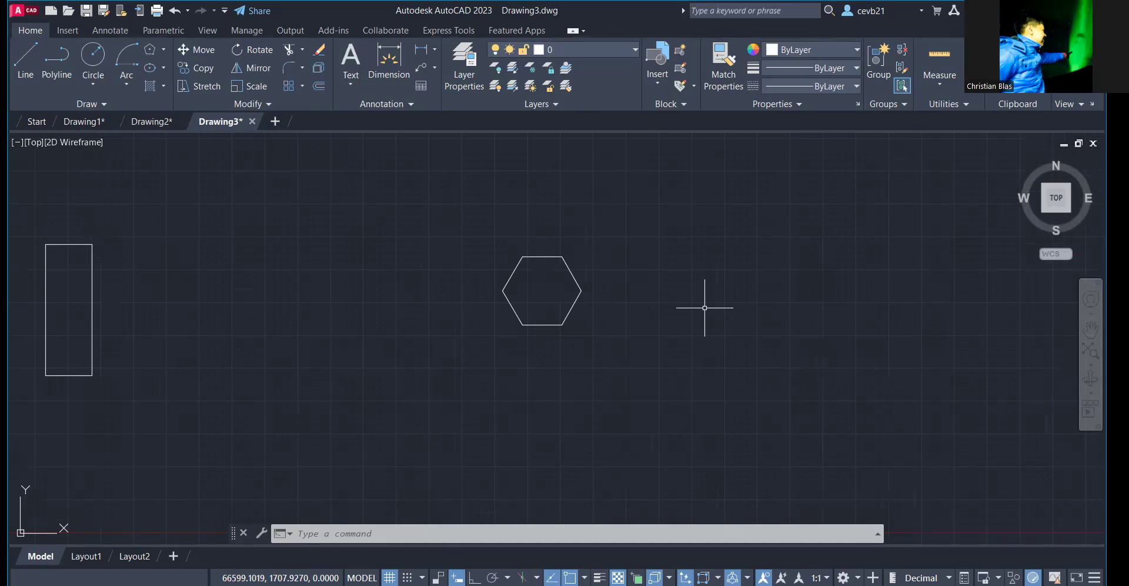
# Draw a Center ellipse right of the hexagon, with a nearly horizontal 700 half-axis and a 200 distance to the other axis.
pyautogui.click(120, 86)
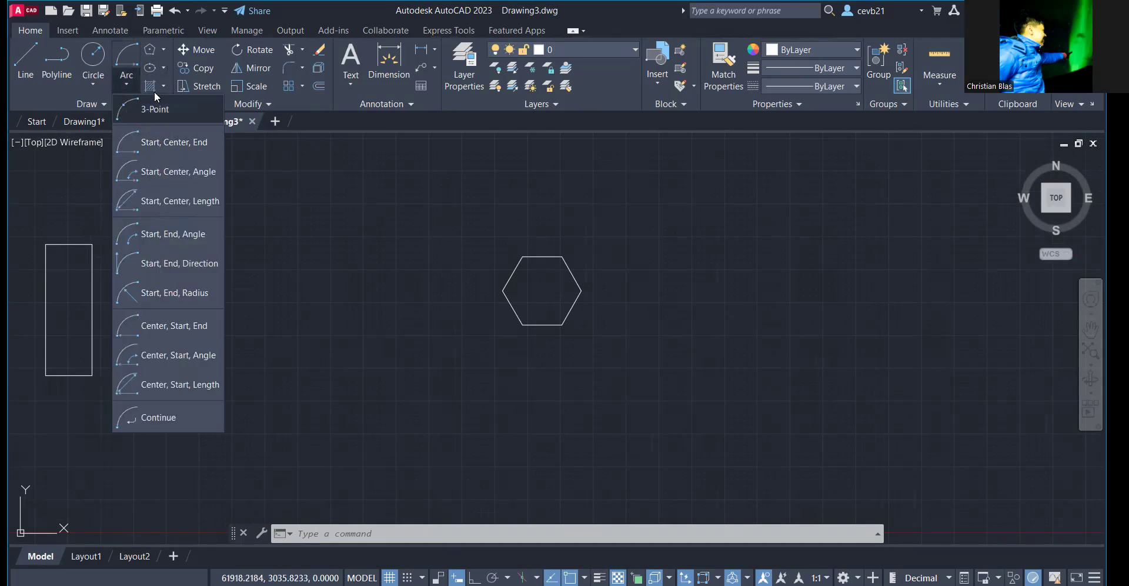
pyautogui.click(164, 68)
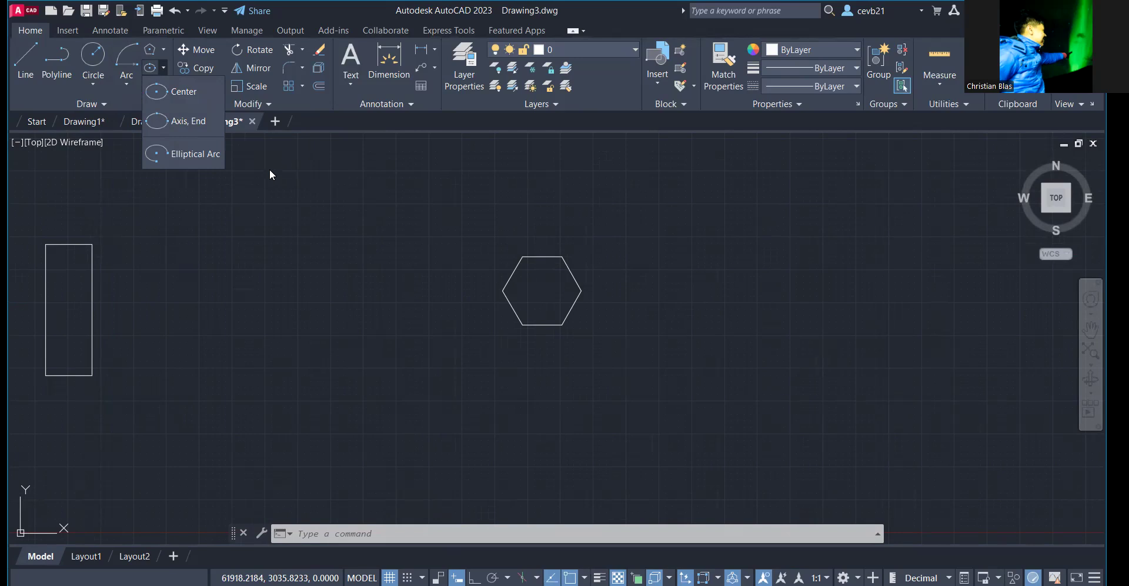
pyautogui.click(178, 93)
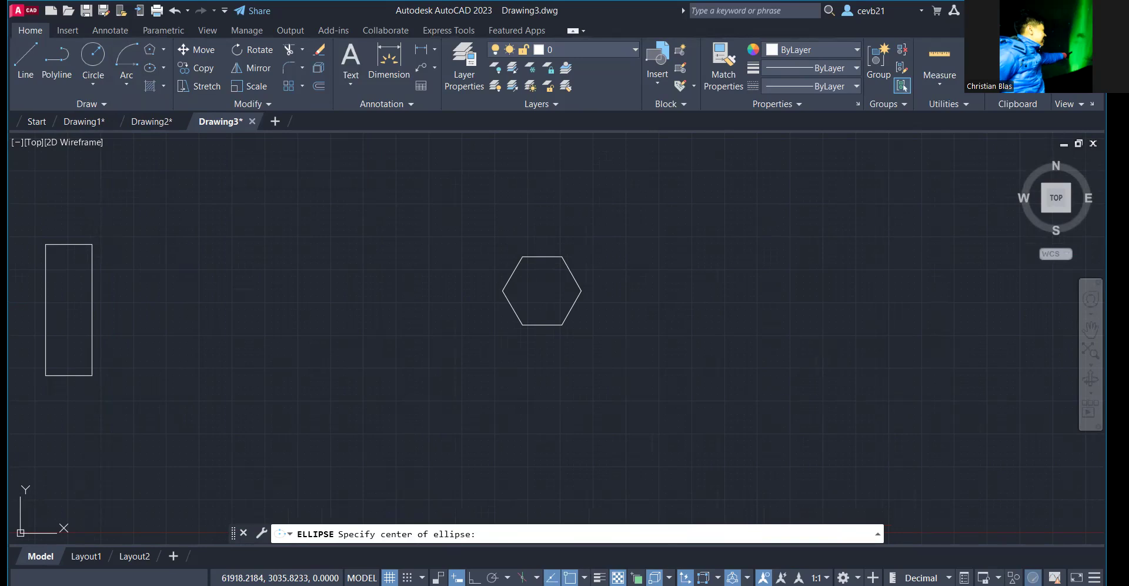
pyautogui.moveTo(869, 253); pyautogui.dragTo(359, 240, button='middle')
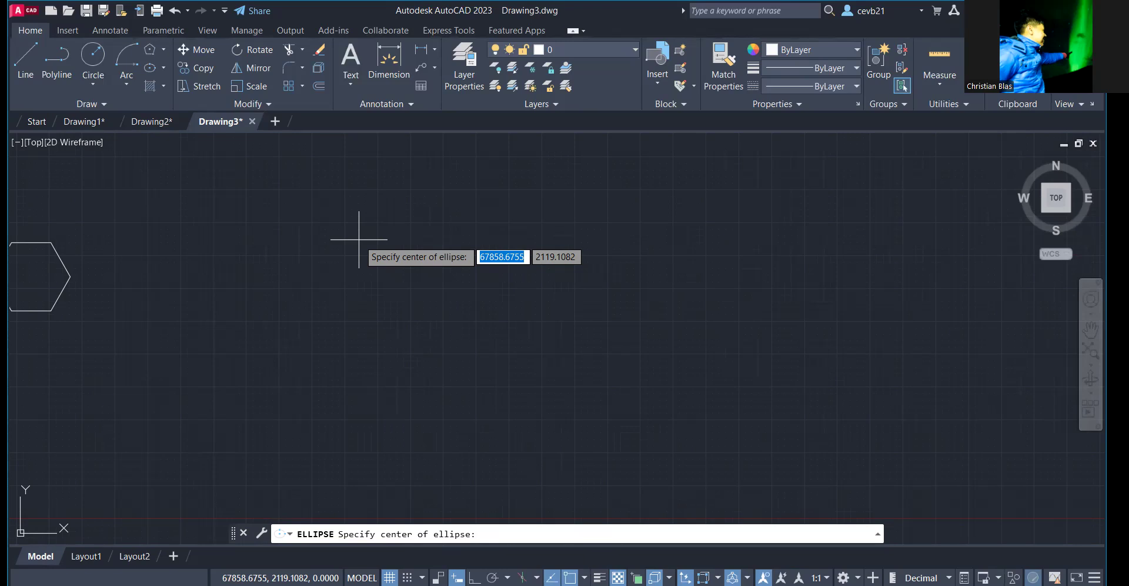
pyautogui.click(344, 276)
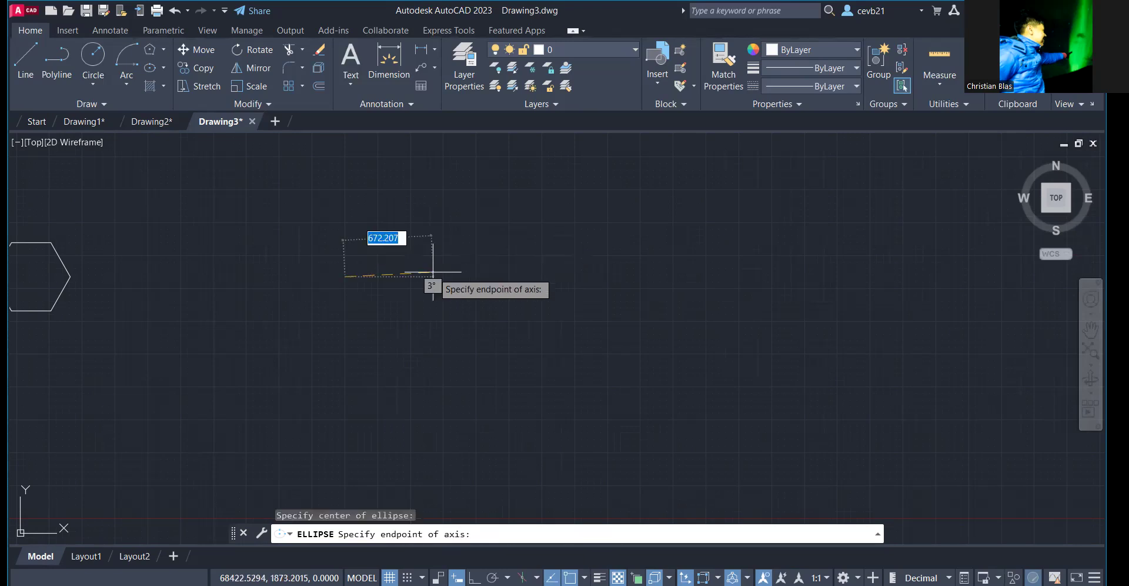
pyautogui.write('700')
pyautogui.press('Return')
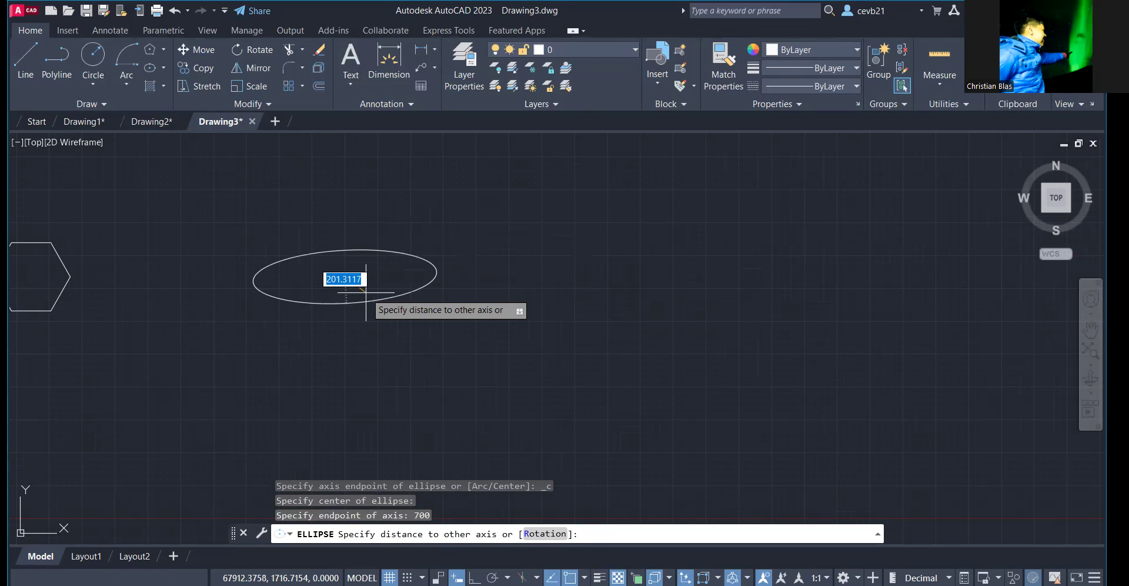
pyautogui.write('200')
pyautogui.press('Return')
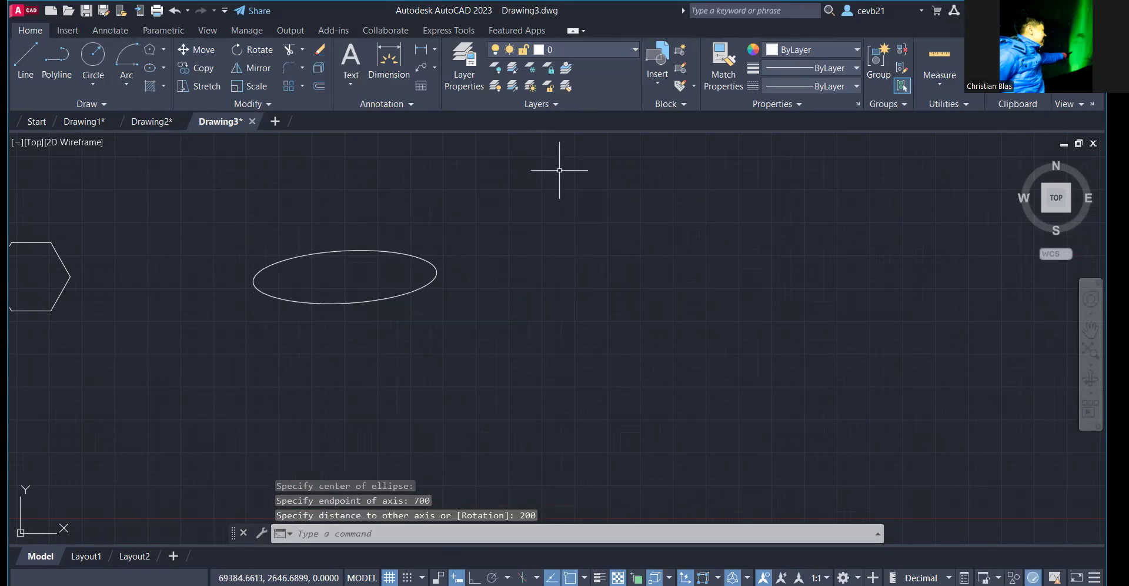
pyautogui.moveTo(341, 224); pyautogui.dragTo(338, 194, button='middle')
# Hatch the inside of the ellipse with the ANSI31 pattern.
pyautogui.click(164, 68)
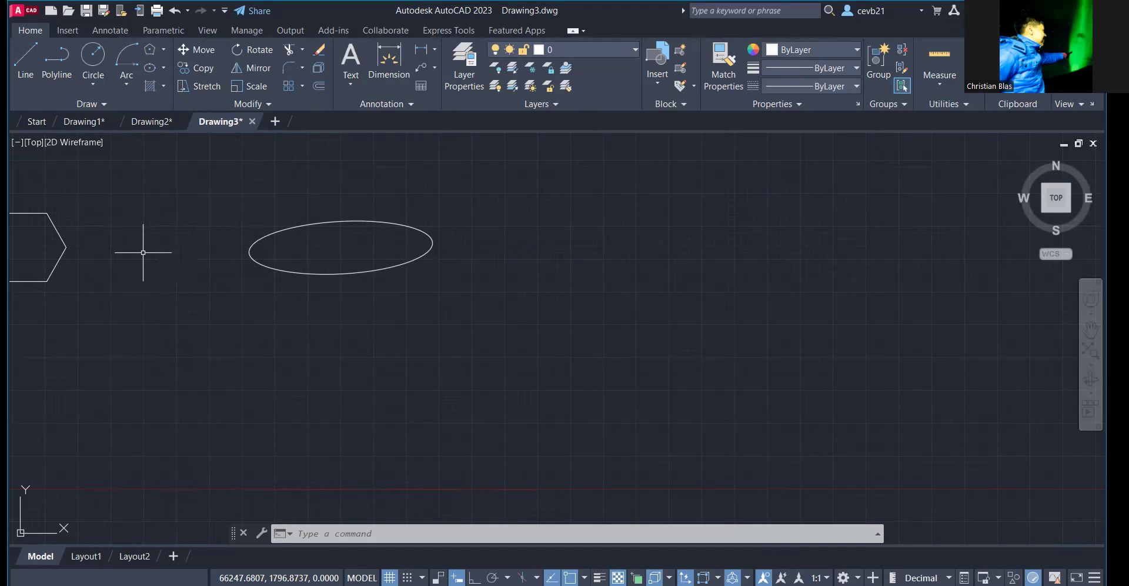
pyautogui.moveTo(570, 245); pyautogui.dragTo(397, 219, button='middle')
pyautogui.click(166, 86)
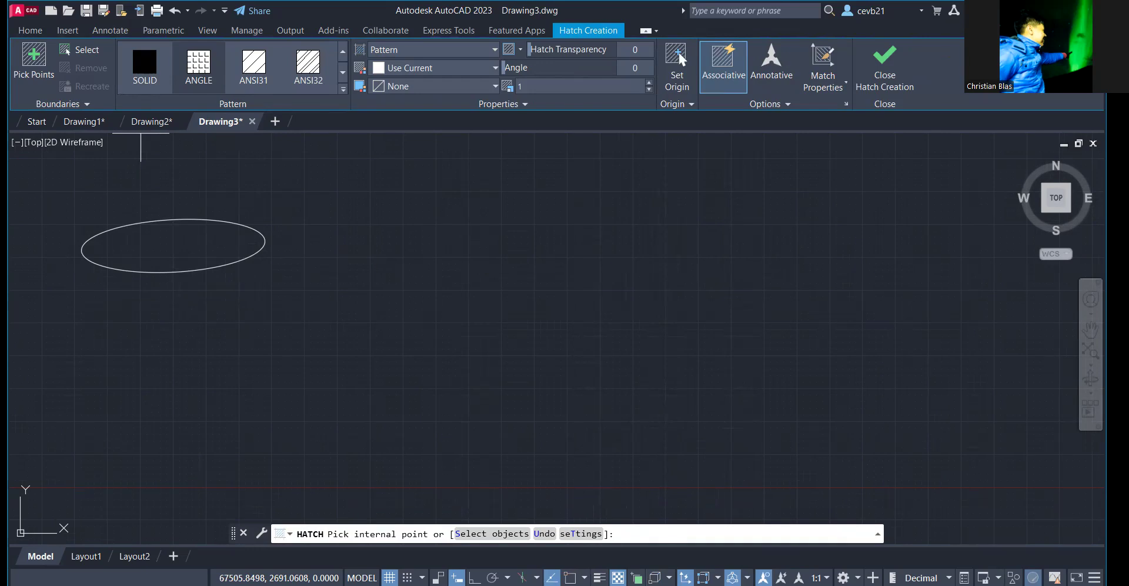
pyautogui.click(254, 75)
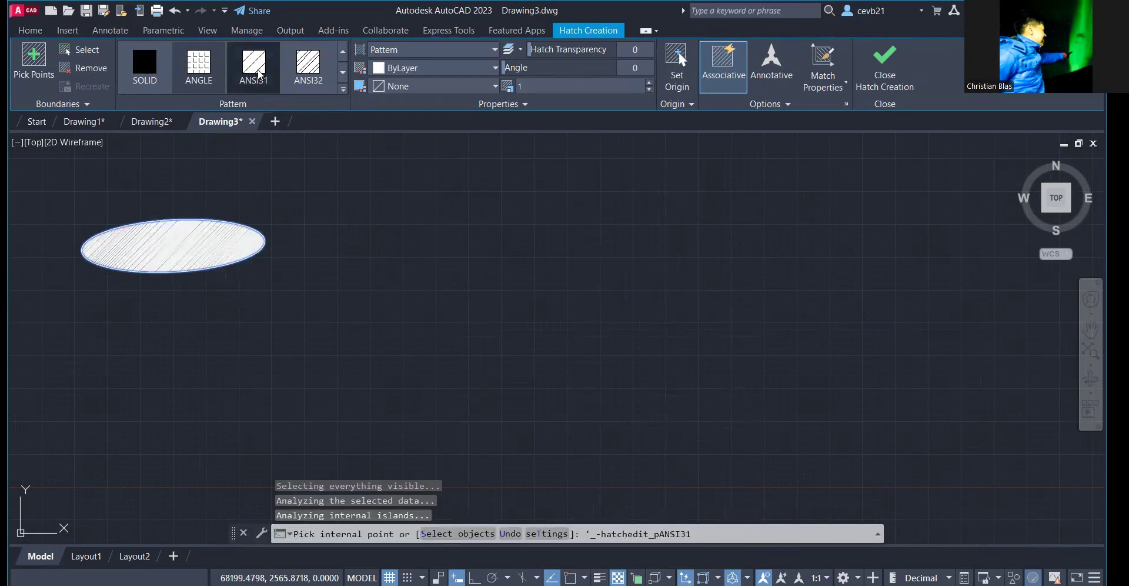
# Try the ANSI32 and ANSI31 patterns on the ellipse's hatch and set it to the ANGLE pattern.
pyautogui.click(307, 83)
pyautogui.click(200, 74)
pyautogui.click(257, 84)
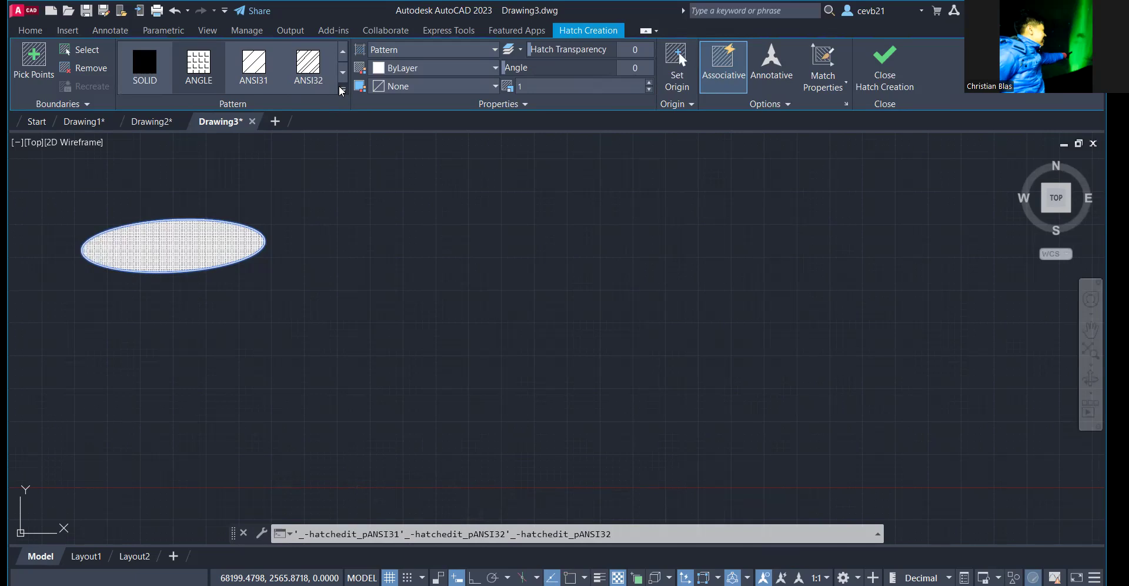
pyautogui.click(252, 64)
pyautogui.click(303, 66)
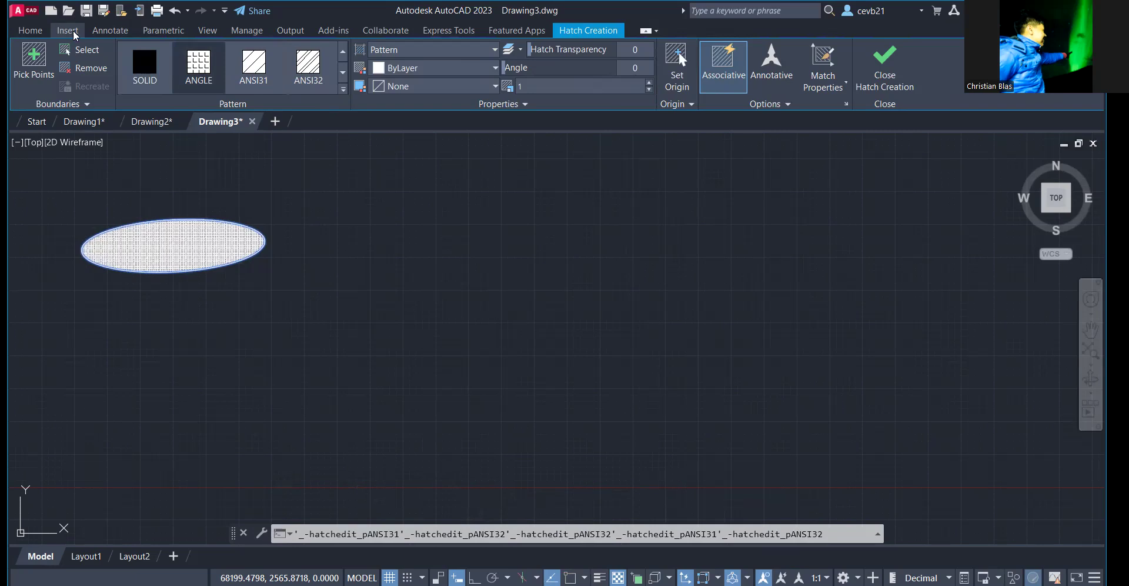
# Fill the inside of the ellipse with a blue-to-yellow gradient.
pyautogui.click(42, 30)
pyautogui.click(163, 86)
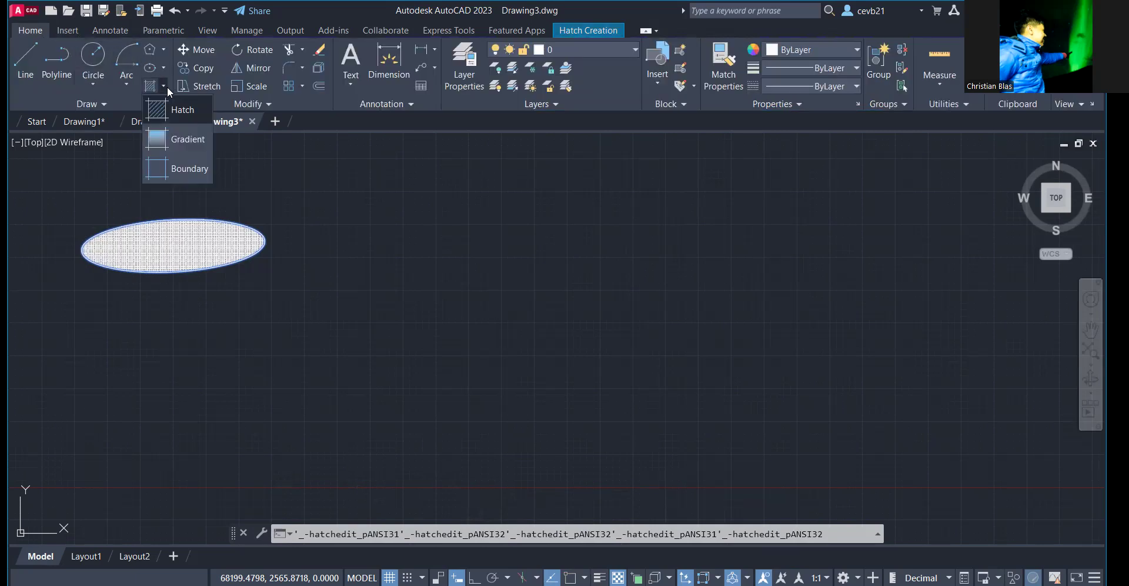
pyautogui.click(190, 139)
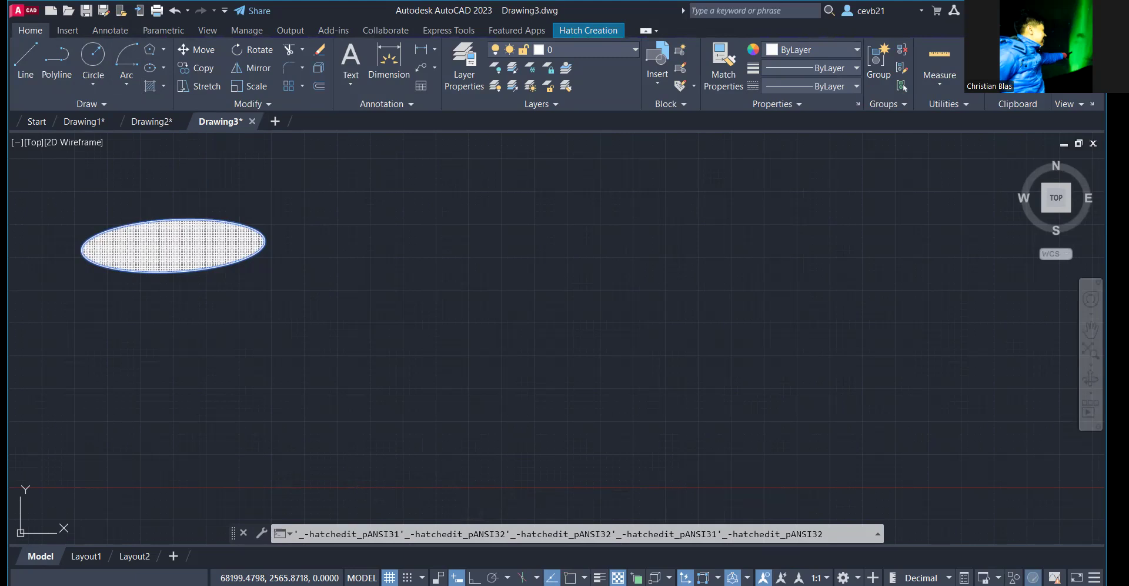
pyautogui.click(210, 244)
pyautogui.rightClick(208, 242)
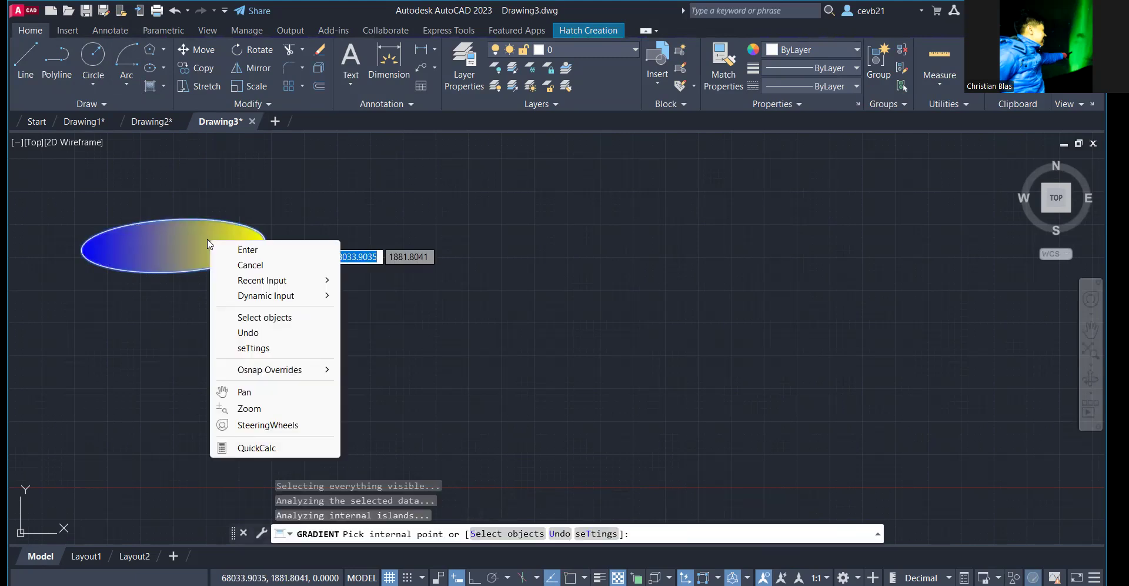
pyautogui.click(199, 240)
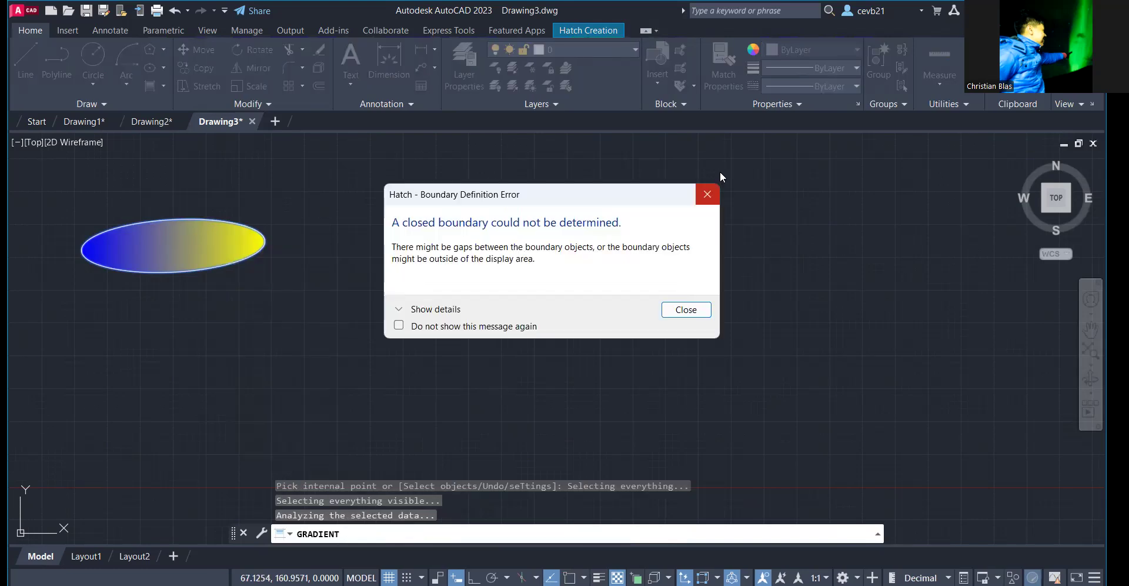
pyautogui.click(707, 194)
pyautogui.press('Escape')
# Change the ellipse's gradient colors to grey 8 for the first and Green for the second.
pyautogui.moveTo(128, 269)
pyautogui.mouseDown(button='middle')
pyautogui.moveTo(385, 262)
pyautogui.moveTo(385, 253)
pyautogui.mouseUp(button='middle')
pyautogui.click(446, 230)
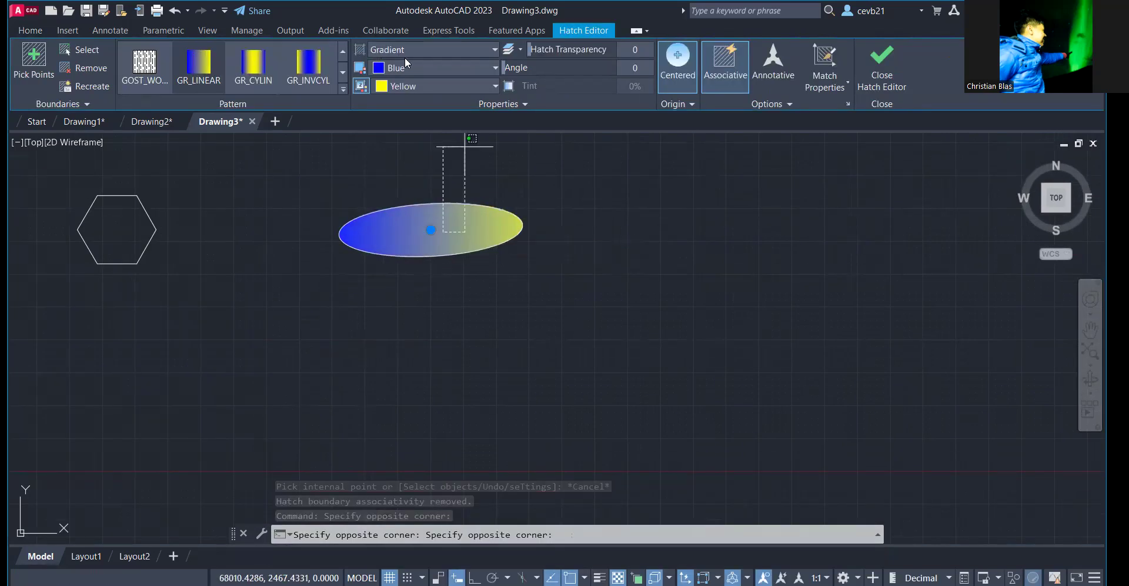
pyautogui.click(417, 86)
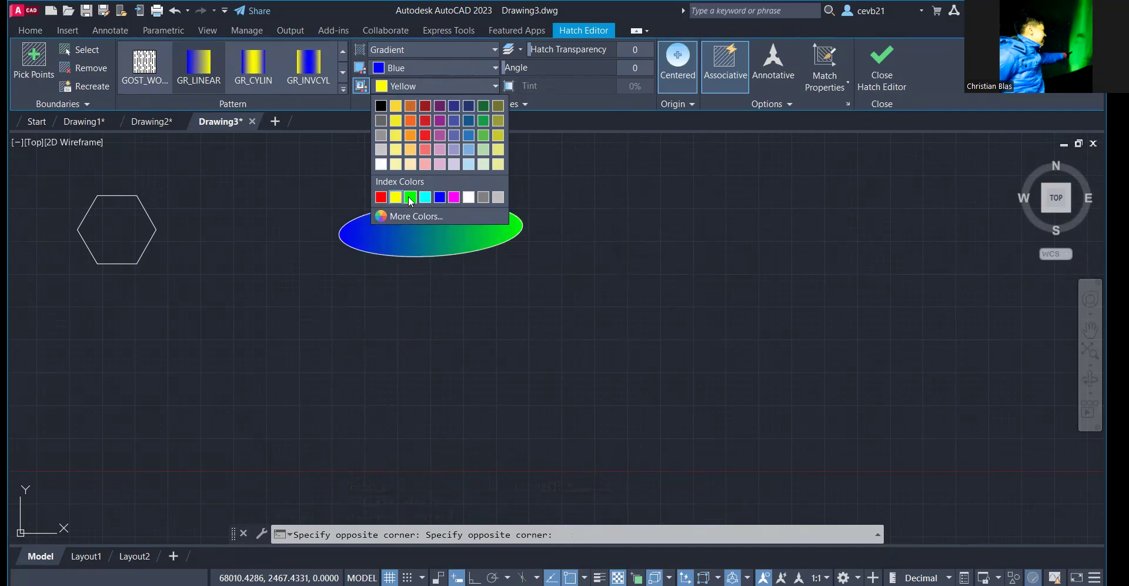
pyautogui.click(409, 197)
pyautogui.click(427, 71)
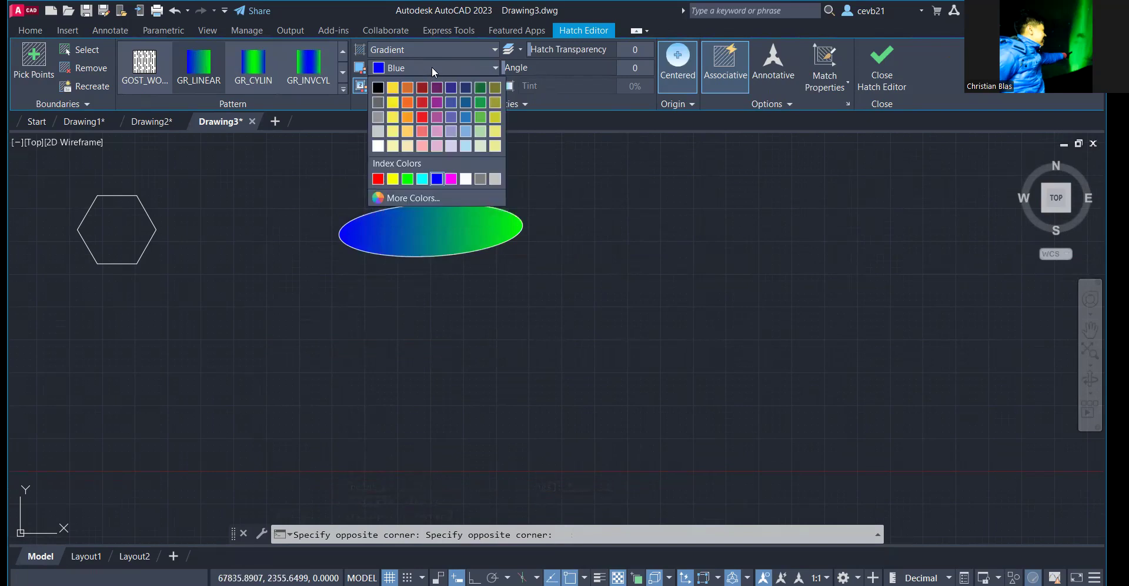
pyautogui.click(479, 178)
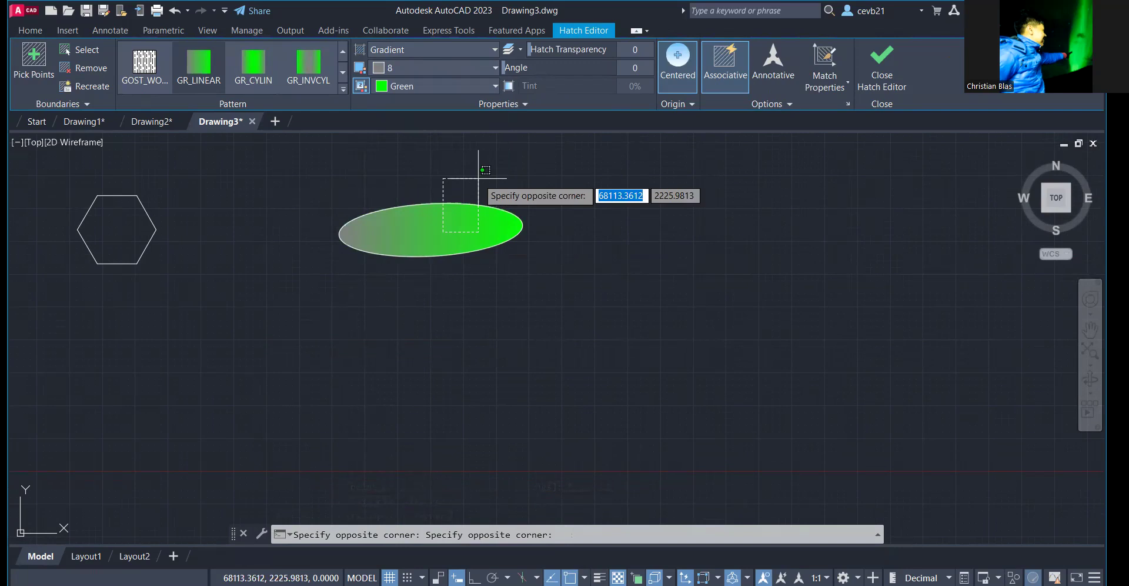
# Examine the Boundary Creation options and close them without creating a boundary.
pyautogui.click(30, 30)
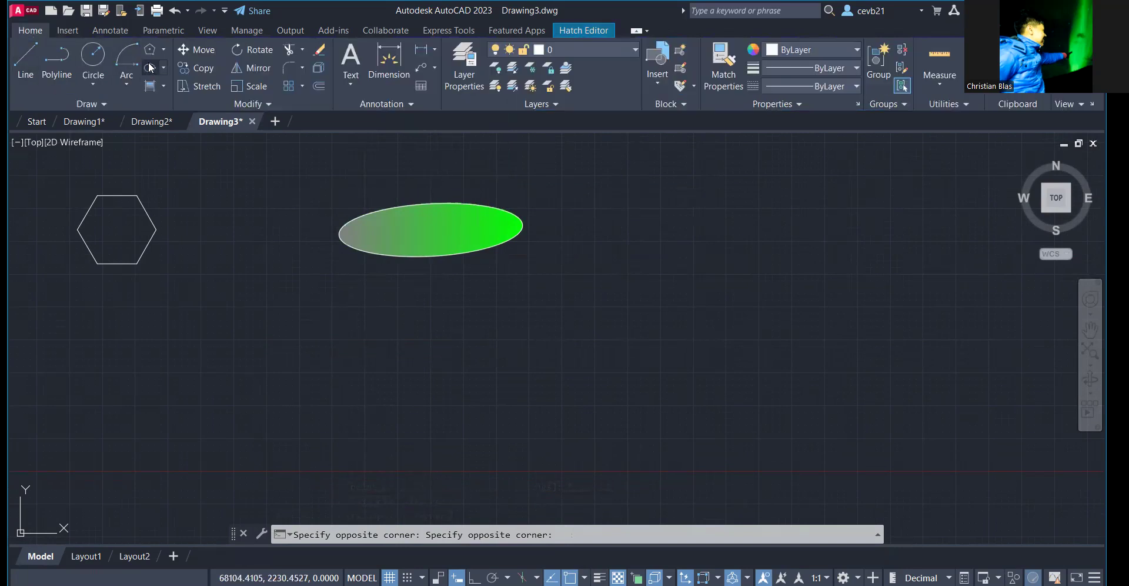
pyautogui.click(163, 86)
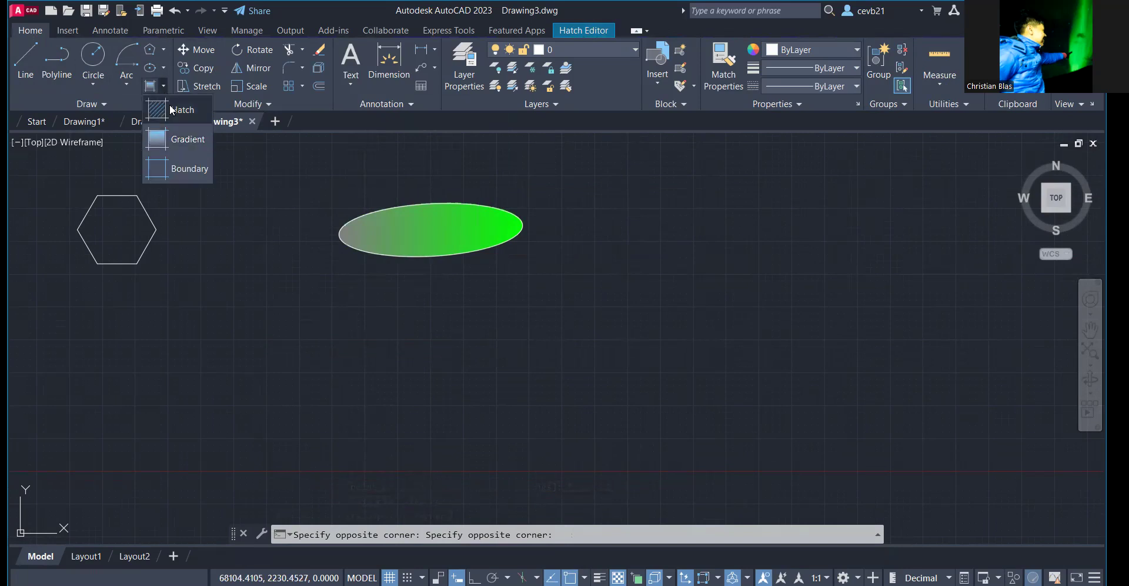
pyautogui.click(179, 167)
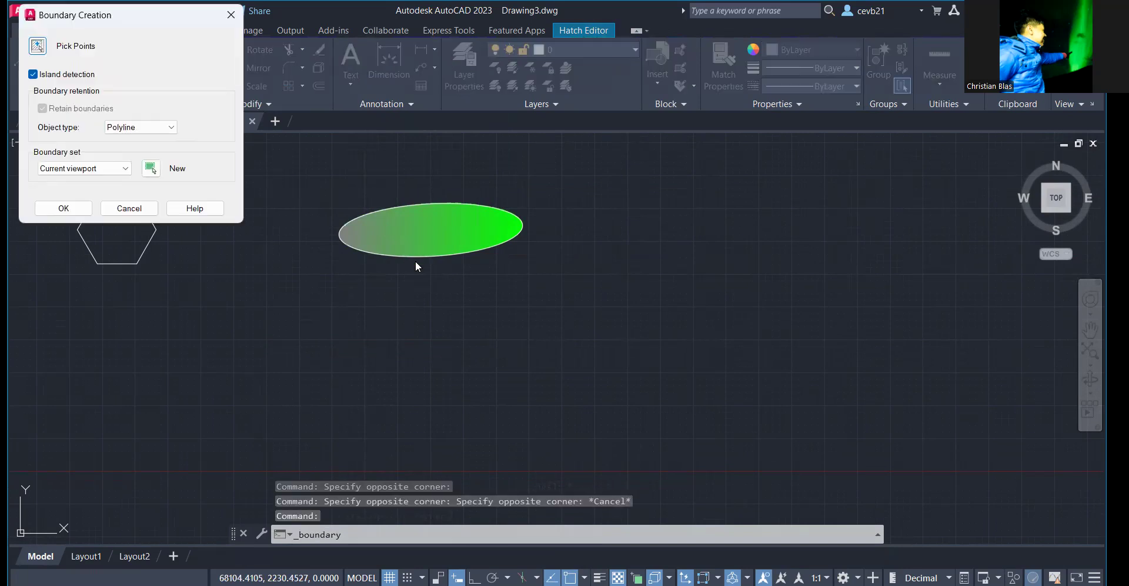
pyautogui.click(232, 15)
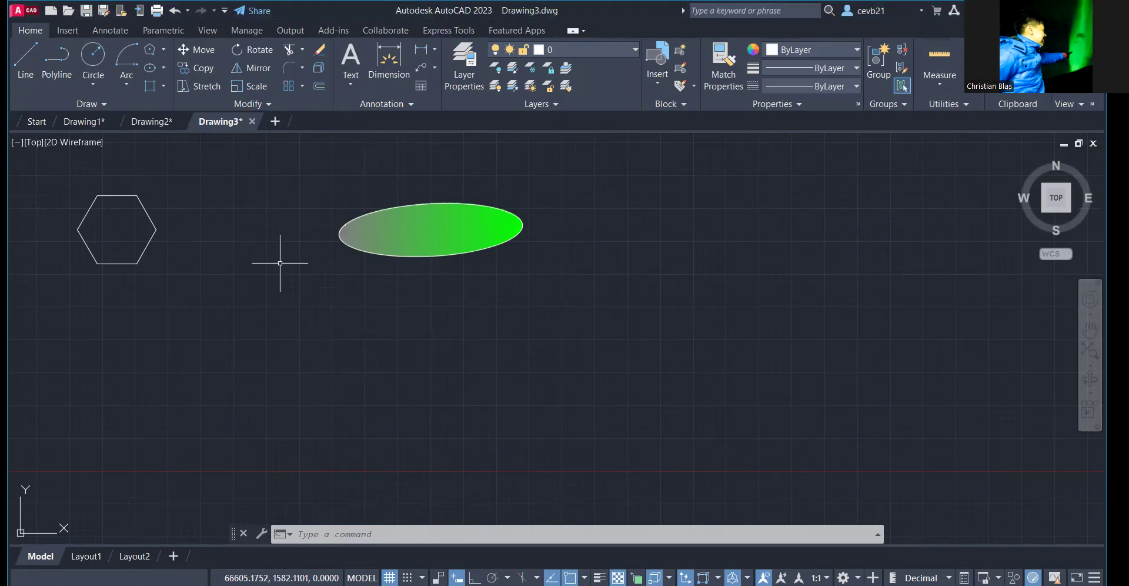
pyautogui.click(165, 86)
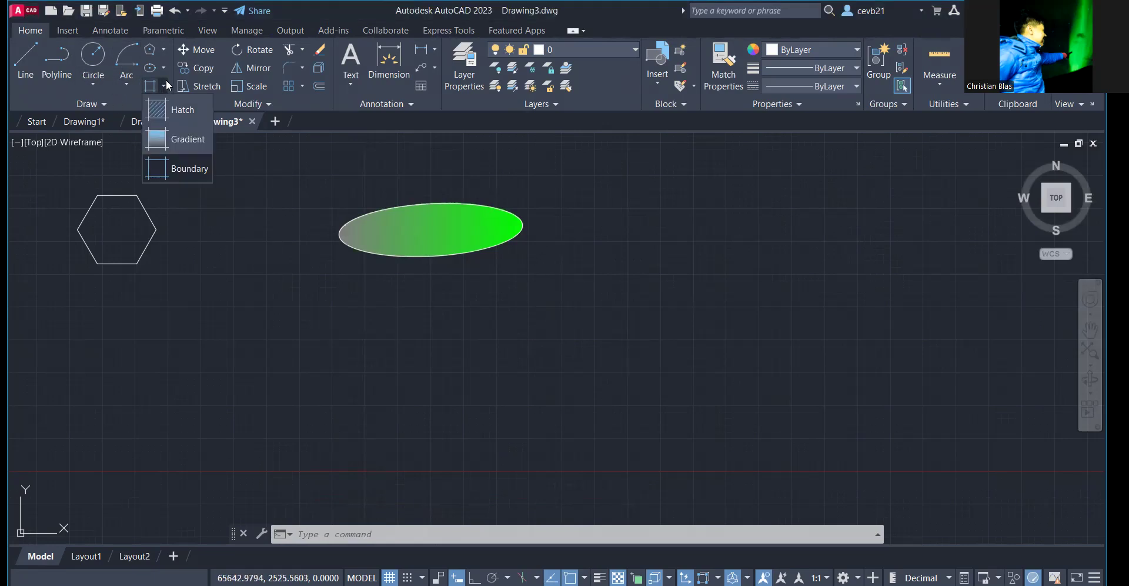